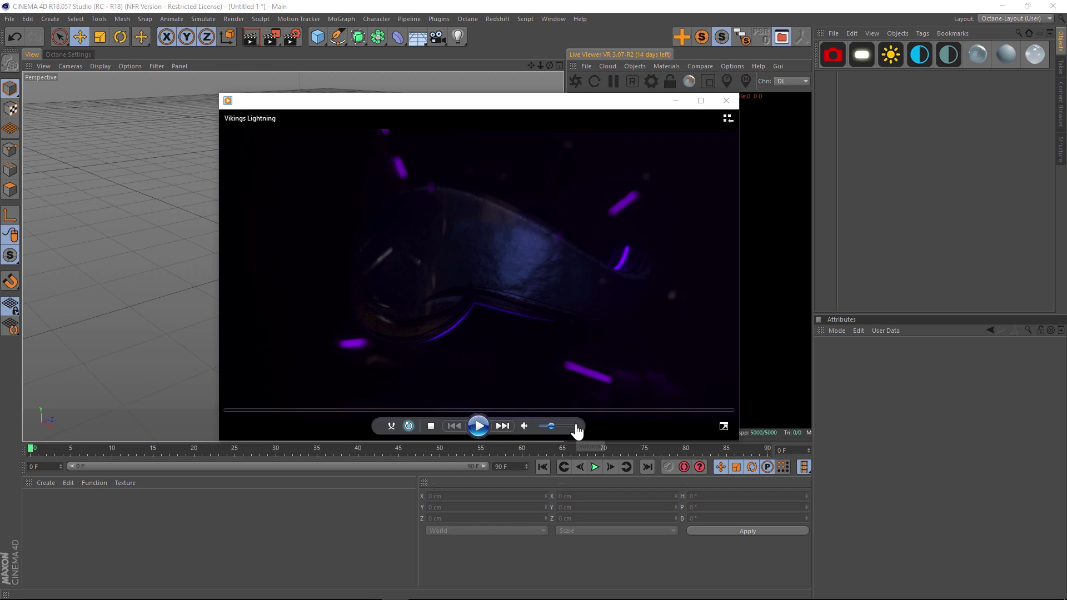
Play the Vikings Lightning reference video, pause it, and minimize the player to reveal the empty scene
left_click(484, 424)
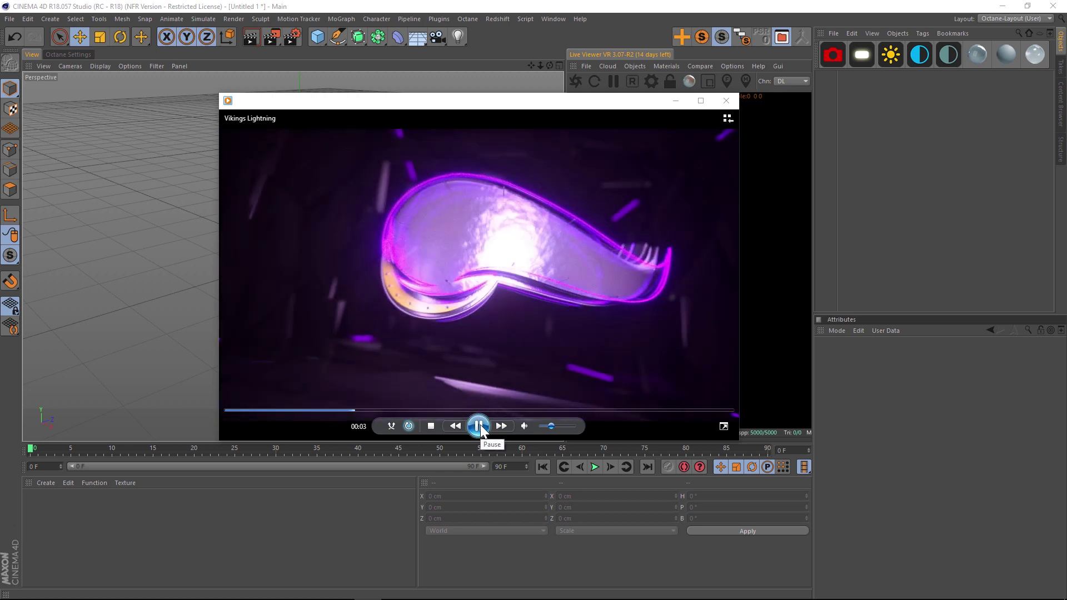
left_click(481, 423)
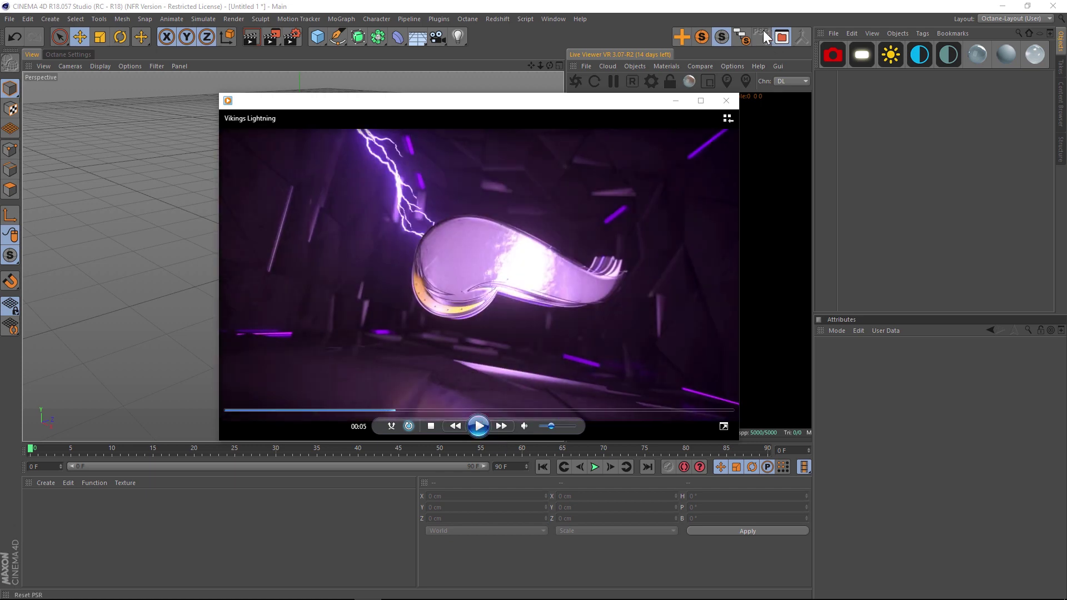
left_click(676, 99)
left_click(677, 103)
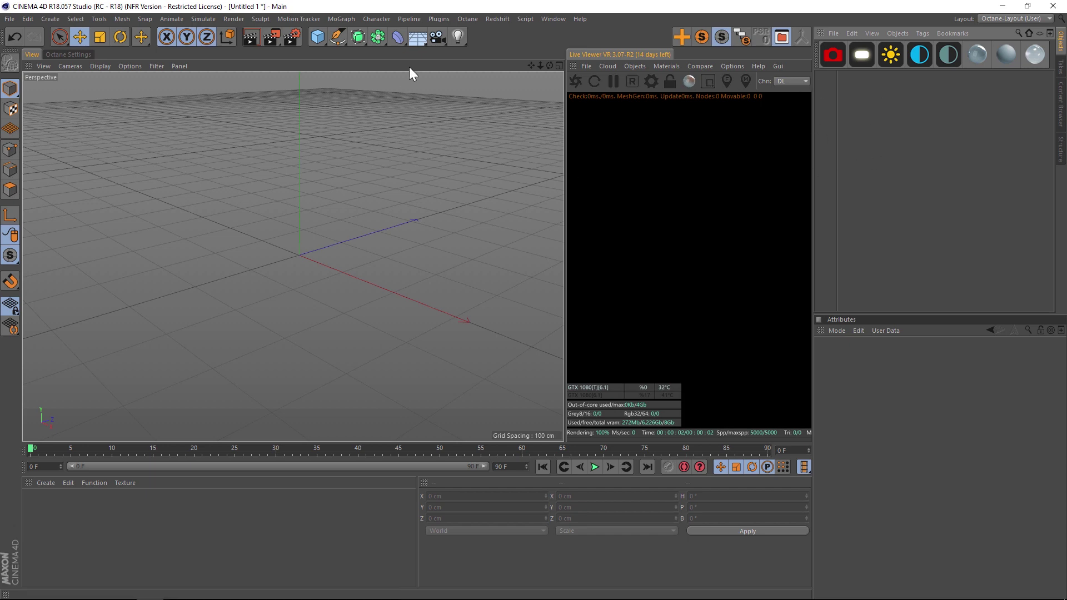
Add a light to the scene at the origin and enlarge the area showing its attributes
left_click(458, 37)
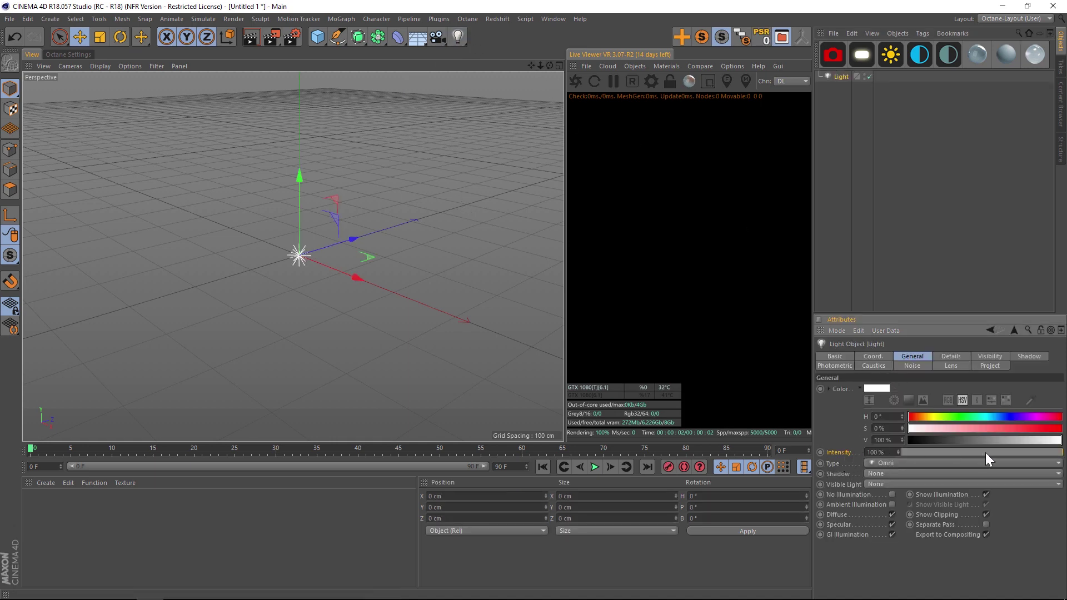
left_click_drag(892, 314, 865, 153)
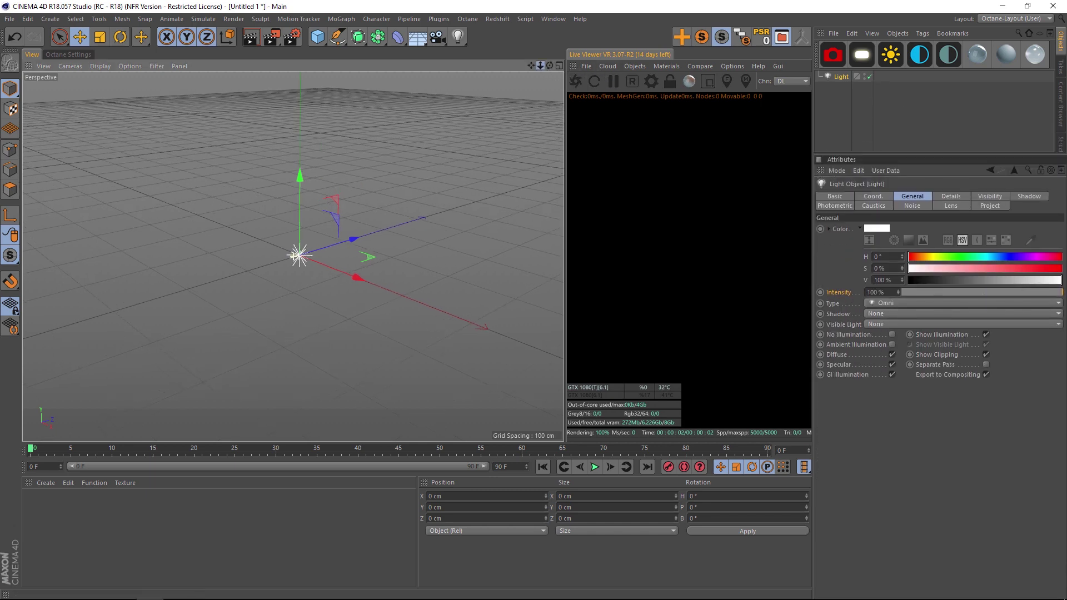
scroll(293, 256, "up", 2)
left_click_drag(540, 65, 503, 63)
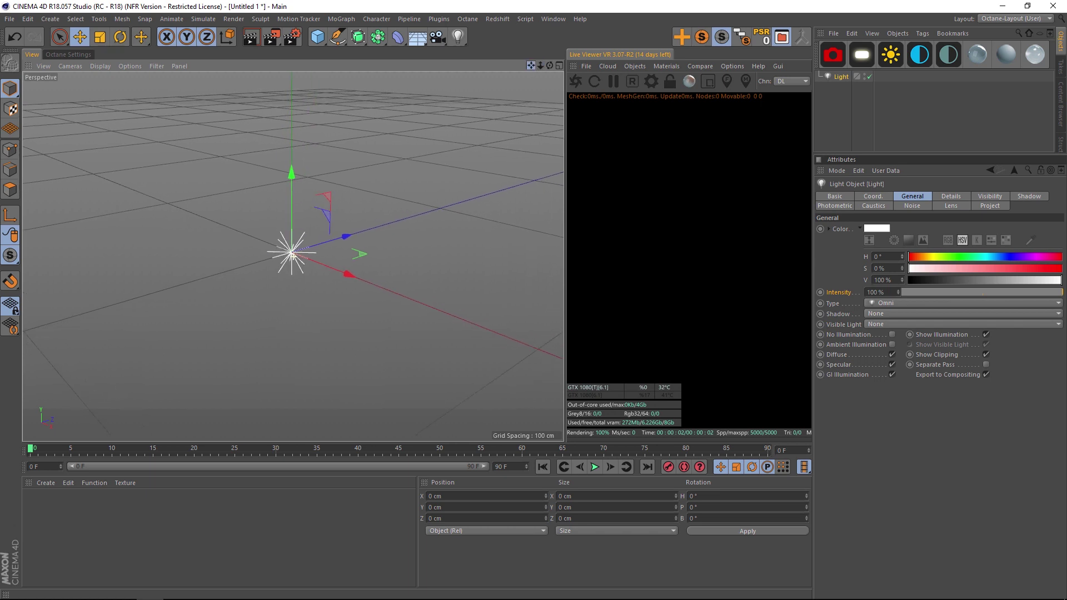
left_click(853, 100)
Add an XPresso tag to the light and place the light as a node in its XPresso graph
right_click(840, 75)
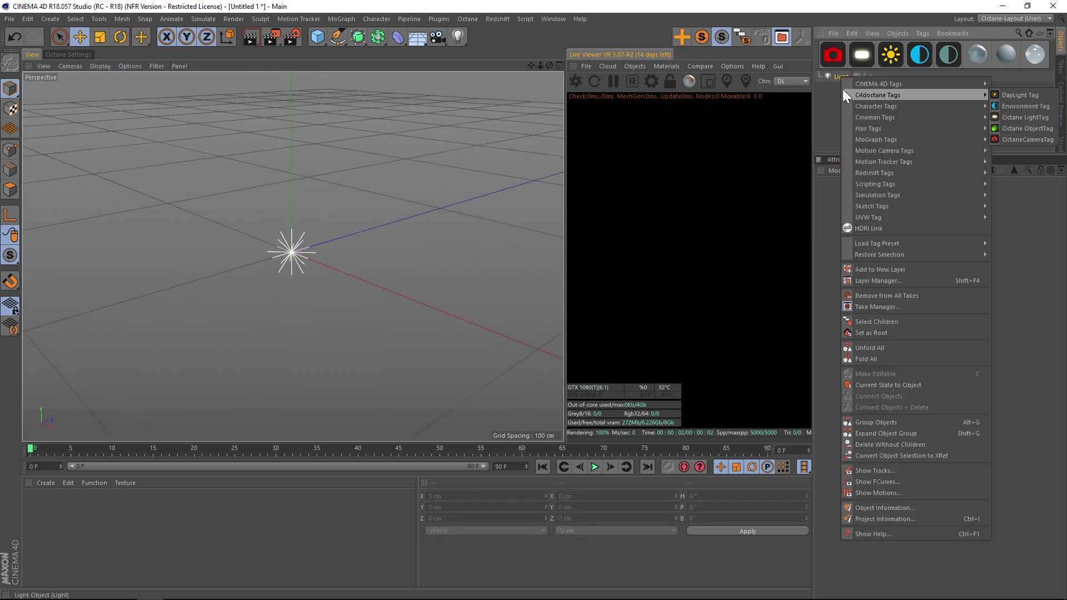
mouse_move(870, 86)
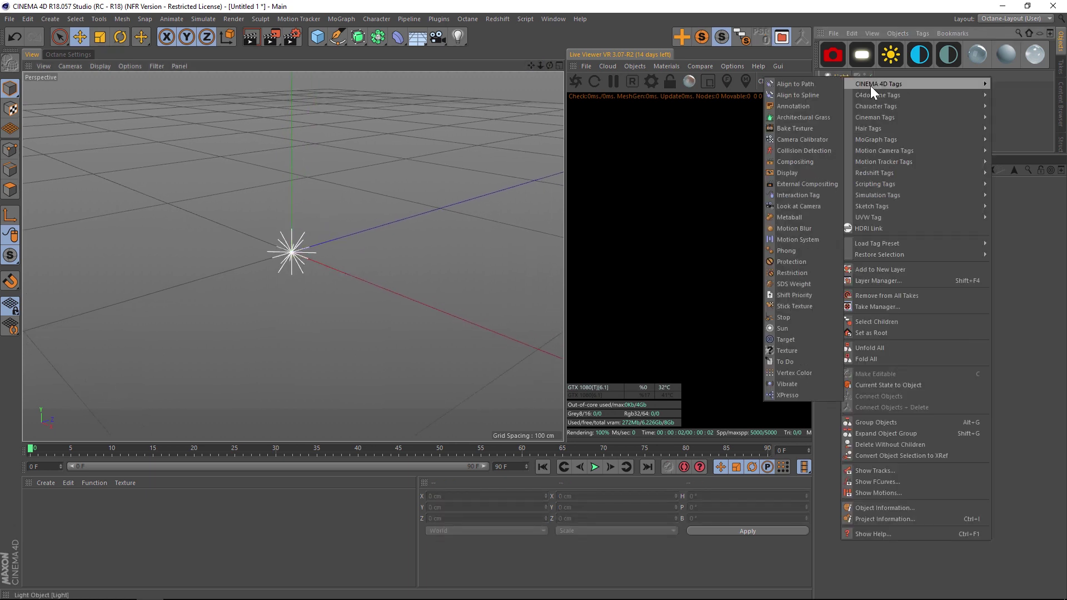
left_click(786, 391)
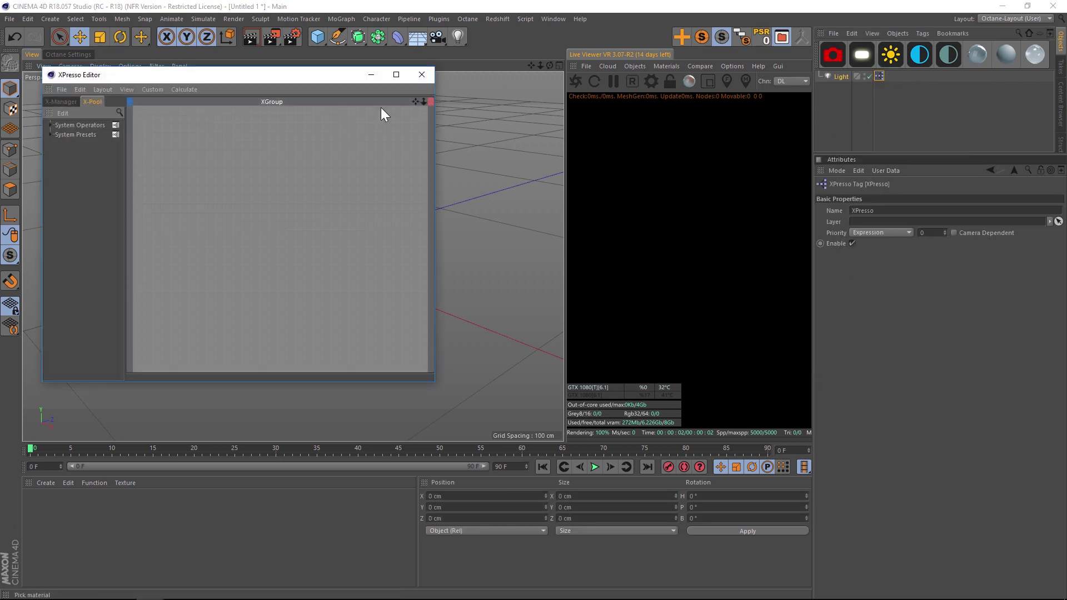
left_click_drag(255, 73, 403, 72)
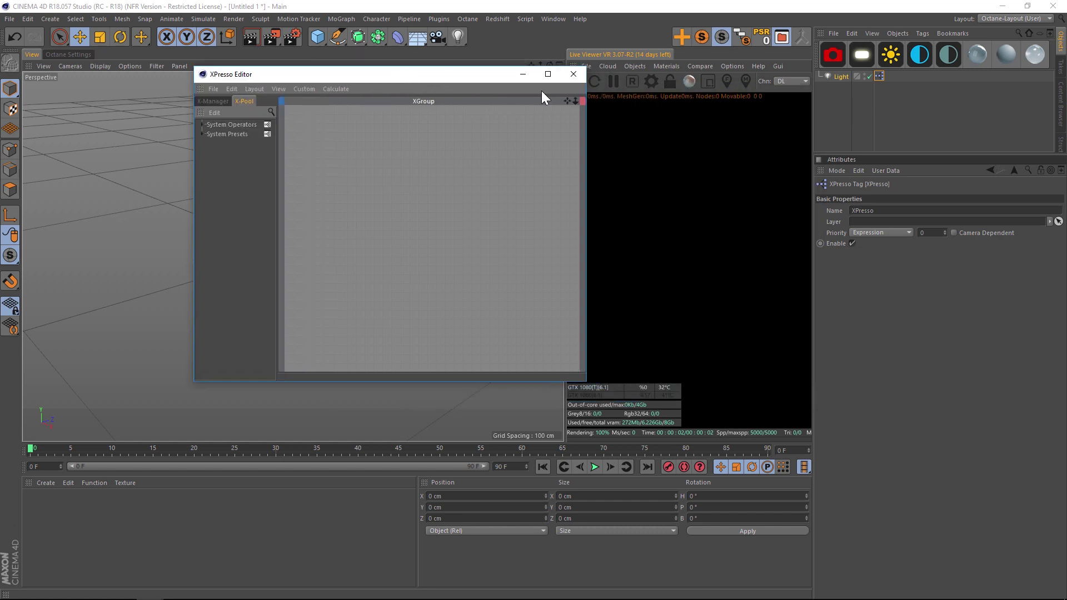
left_click_drag(839, 76, 512, 185)
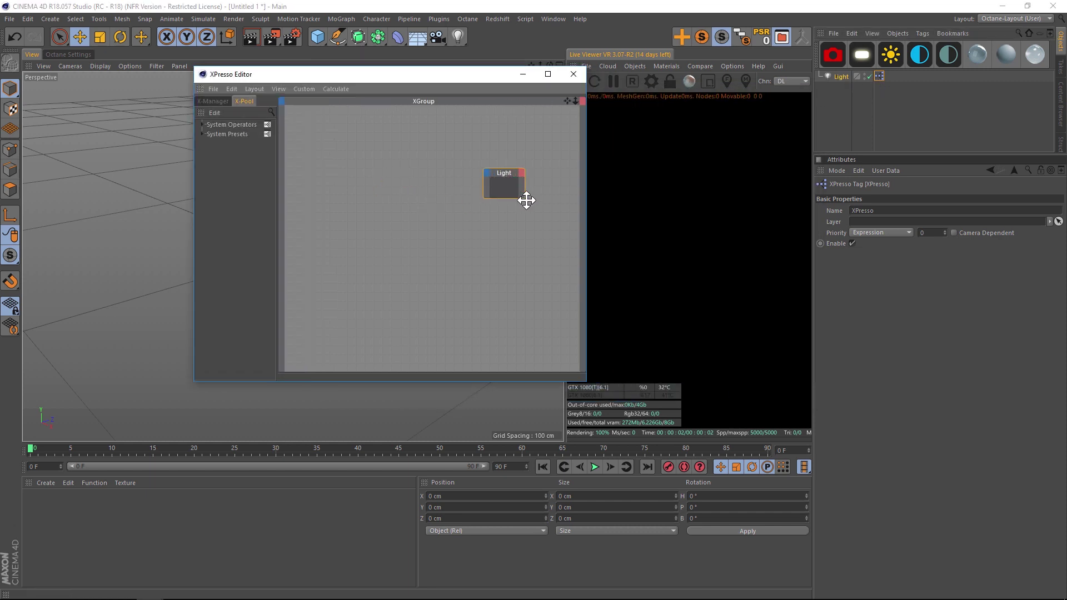
Create a new material, load a Noise shader into its color texture, and open the shader's properties
double_click(59, 507)
double_click(33, 503)
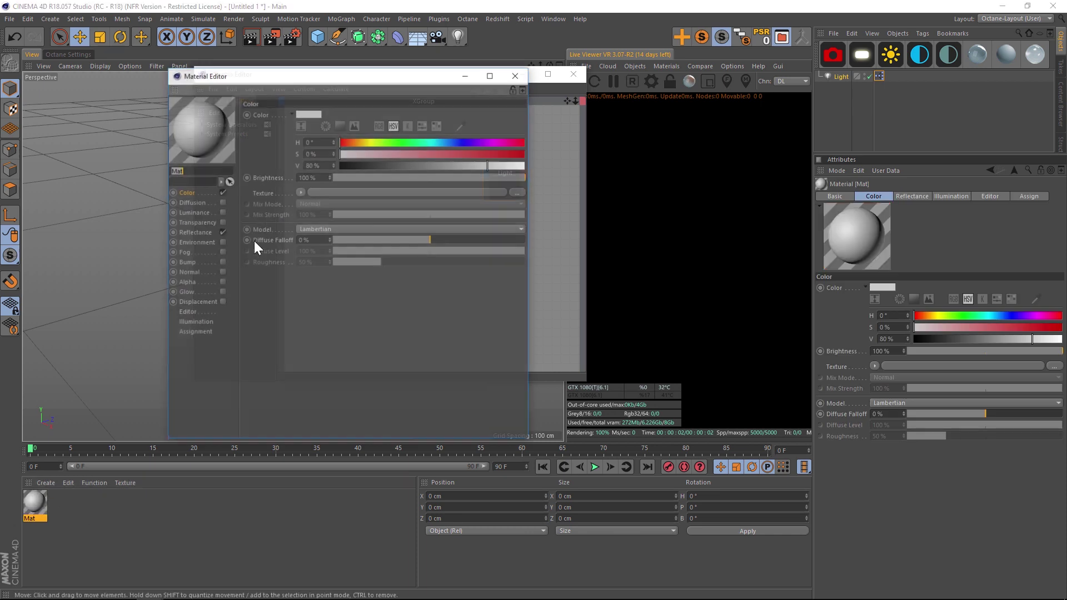
left_click(301, 191)
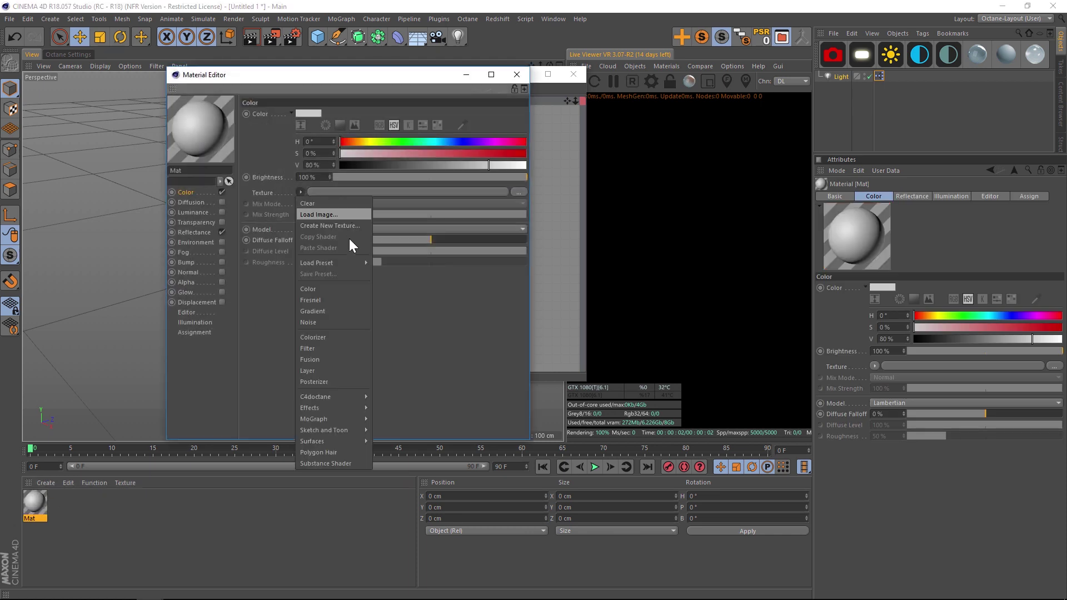
left_click(327, 322)
left_click(306, 220)
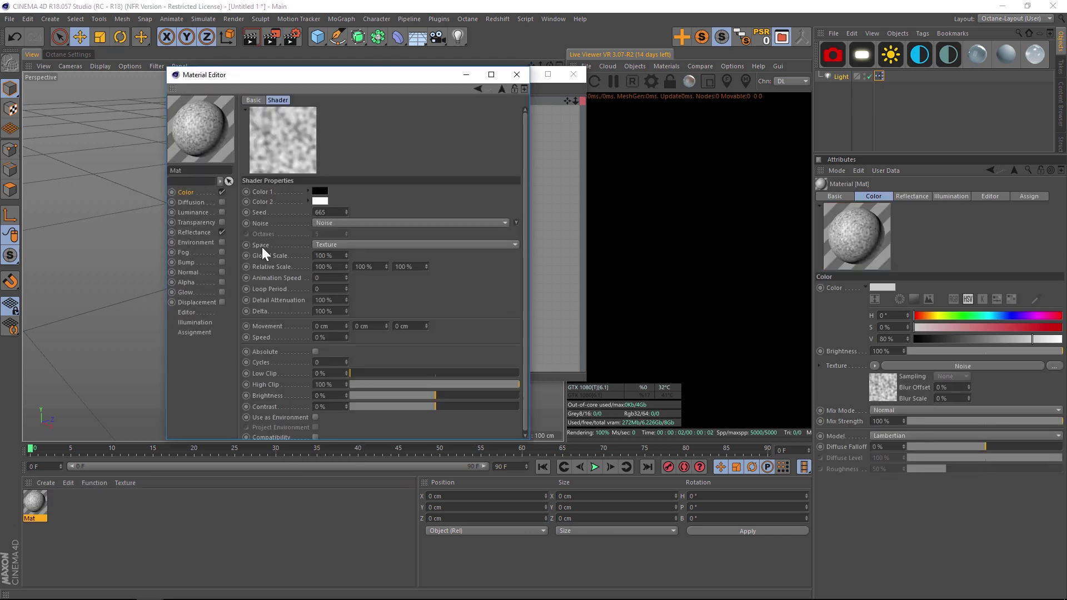
Set the noise shader's animation speed to 5 and close the material editor
left_click_drag(334, 276, 292, 275)
key("Return")
right_click(295, 145)
left_click(322, 148)
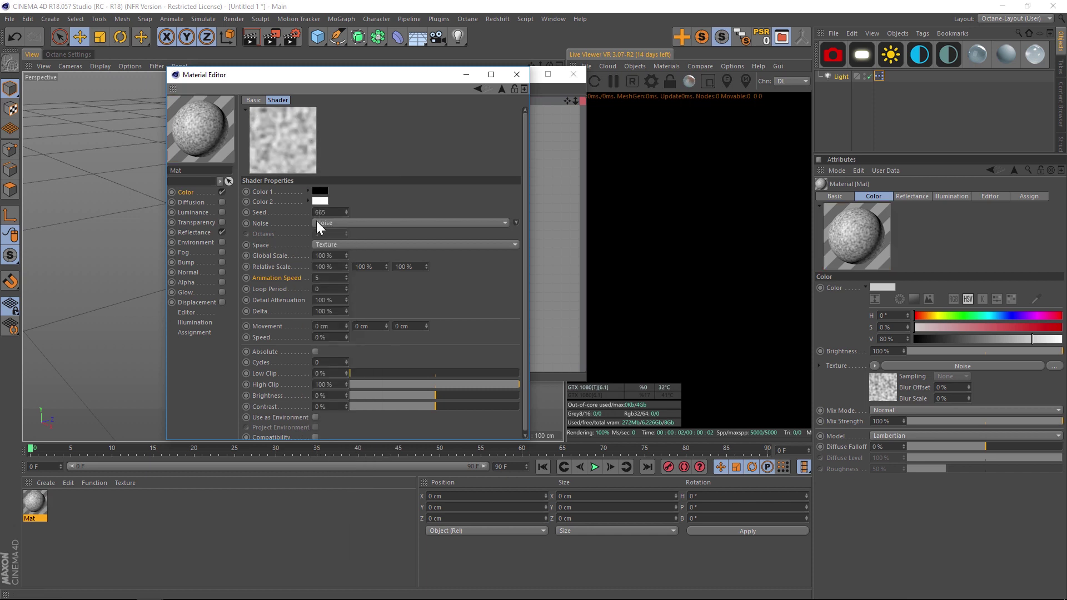
left_click(517, 74)
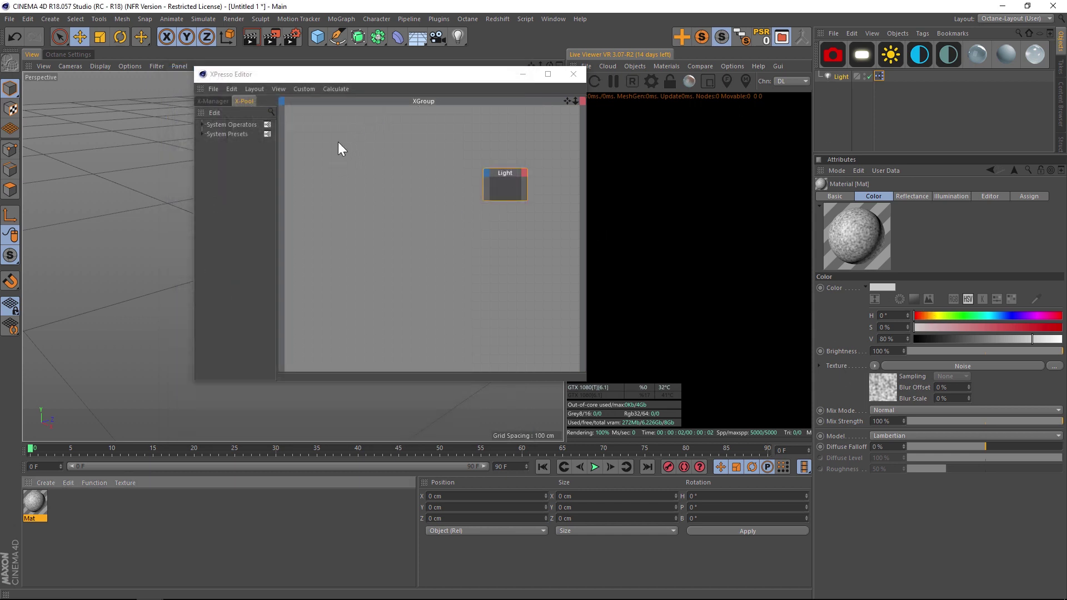
Find the Noise operator in the XPresso pool, add it to the graph, and line up the Light node beside it
left_click(271, 111)
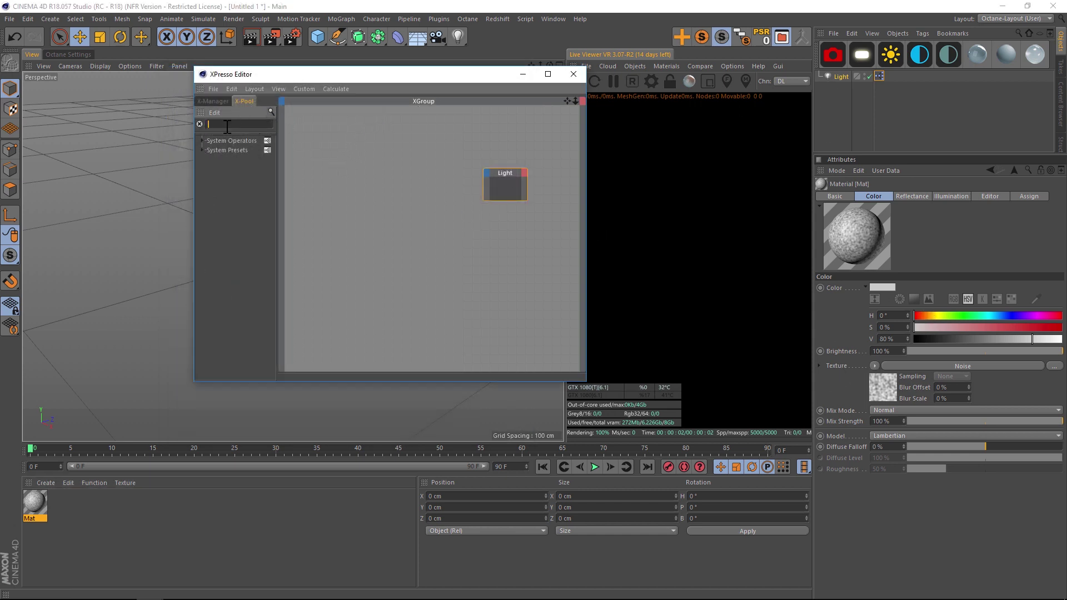
type("noise")
left_click_drag(241, 173, 383, 177)
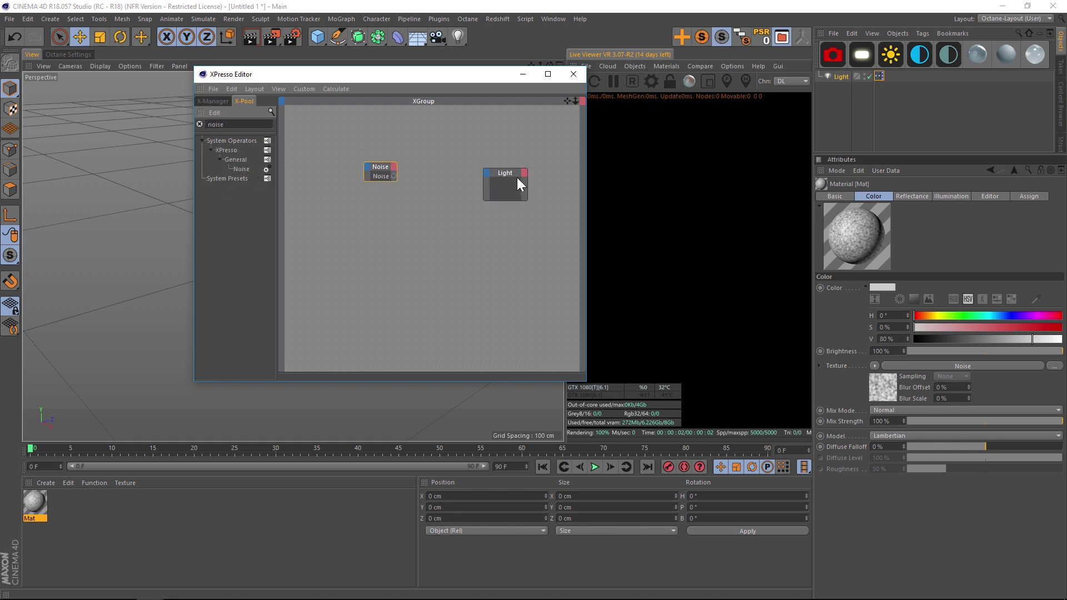
left_click_drag(510, 172, 471, 165)
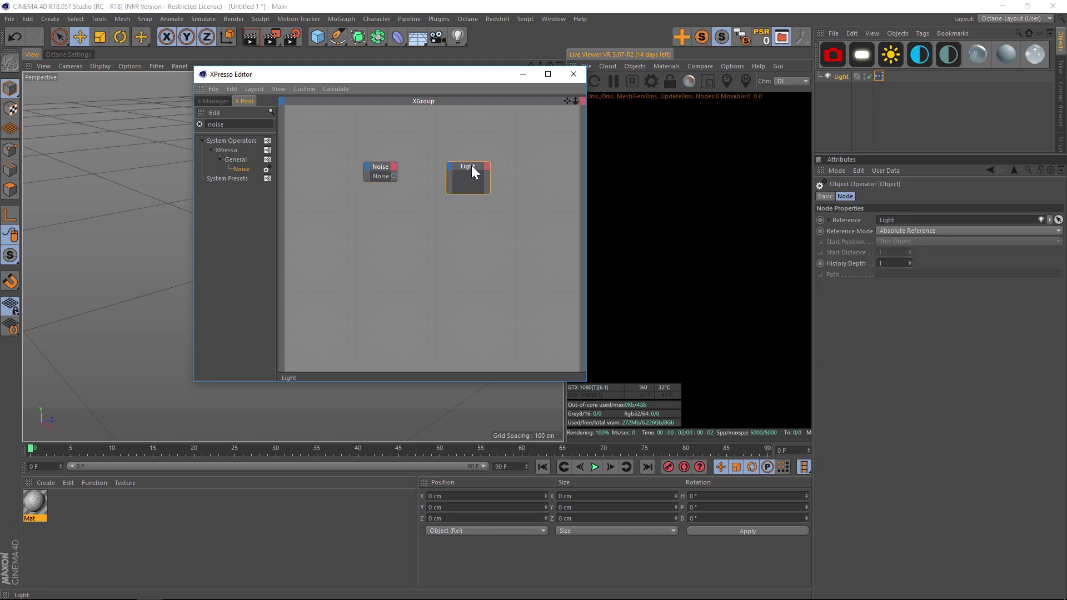
Connect the Noise node's output to a new Intensity input on the Light node
left_click(383, 166)
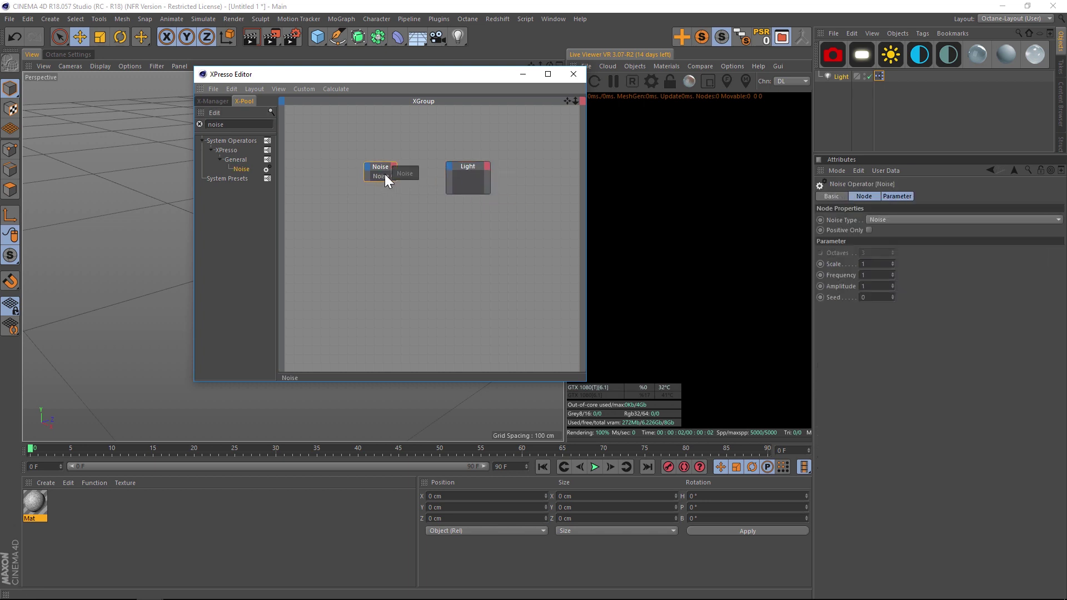
left_click_drag(390, 175, 410, 177)
left_click_drag(449, 165, 449, 165)
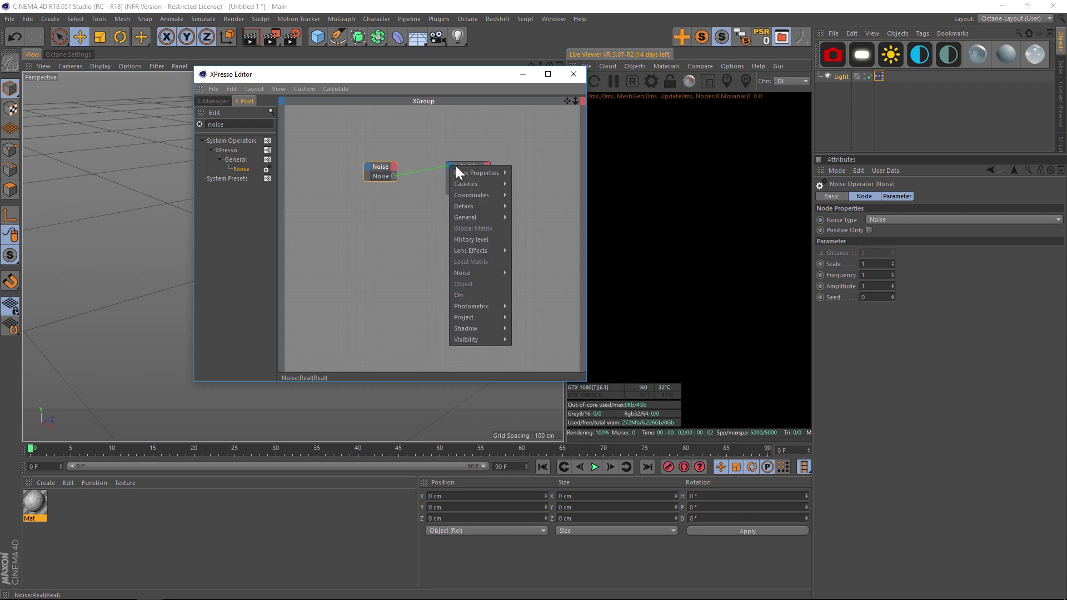
mouse_move(475, 184)
mouse_move(469, 217)
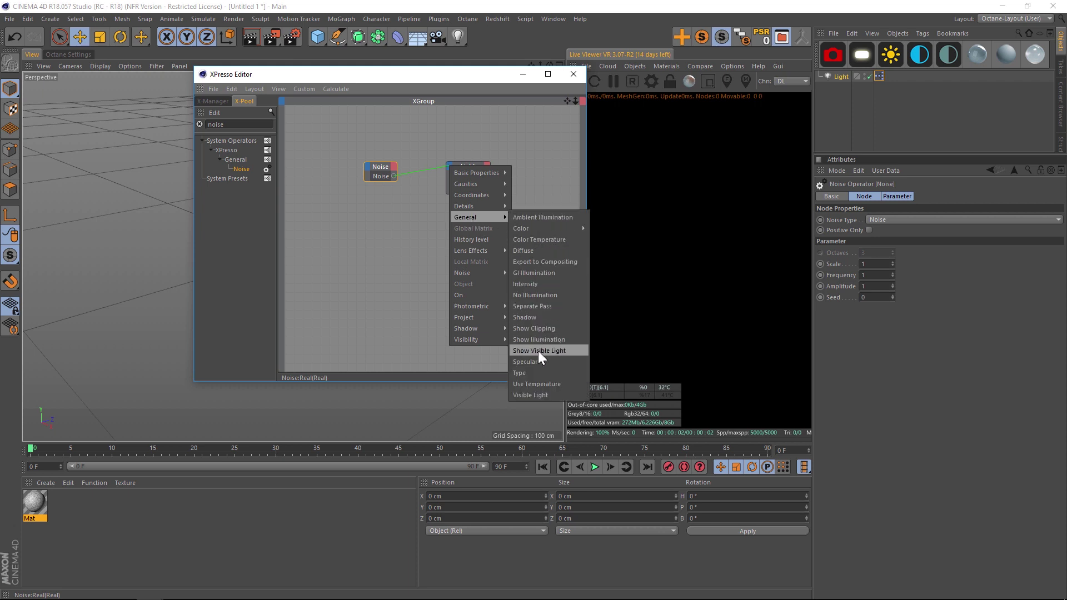
left_click(526, 281)
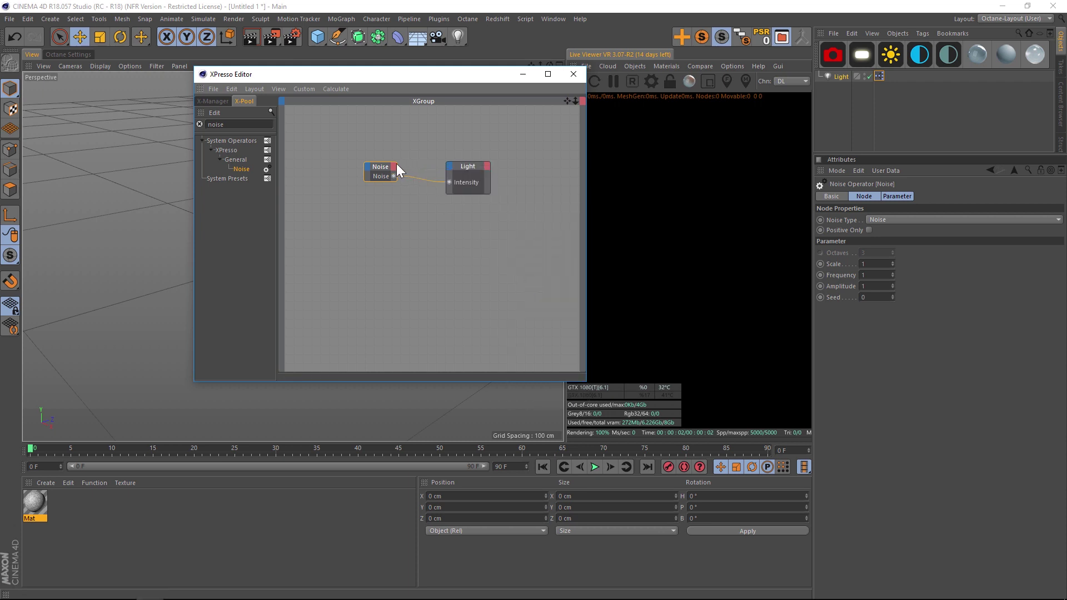
Start playback with the XPresso editor moved clear of the light, and extend the animation and preview range to 300 frames
left_click_drag(385, 78, 641, 69)
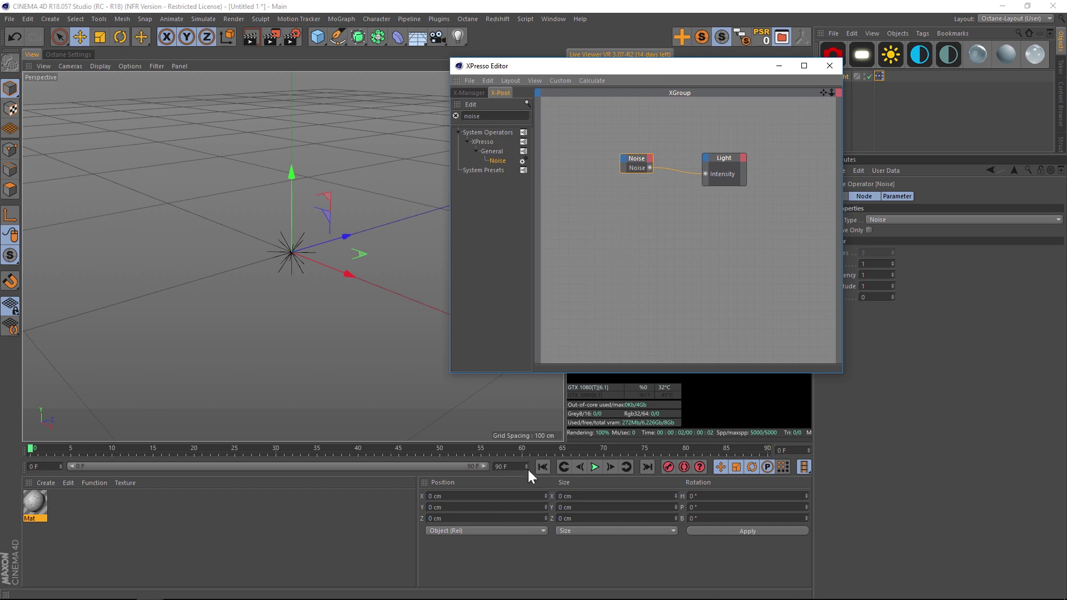
left_click(593, 463)
left_click_drag(615, 73, 557, 67)
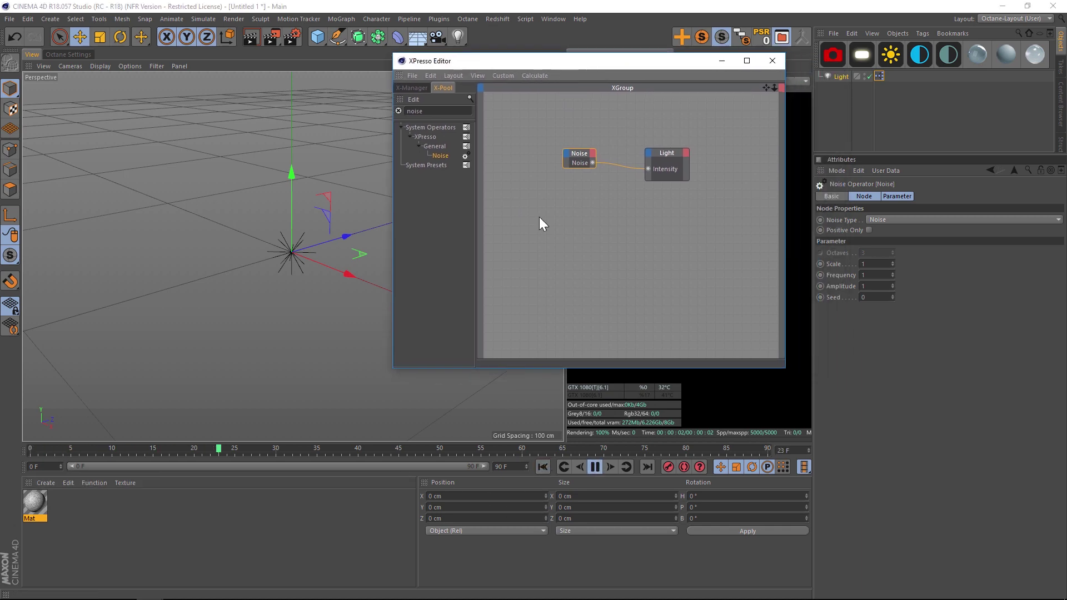
type("0")
key("Return")
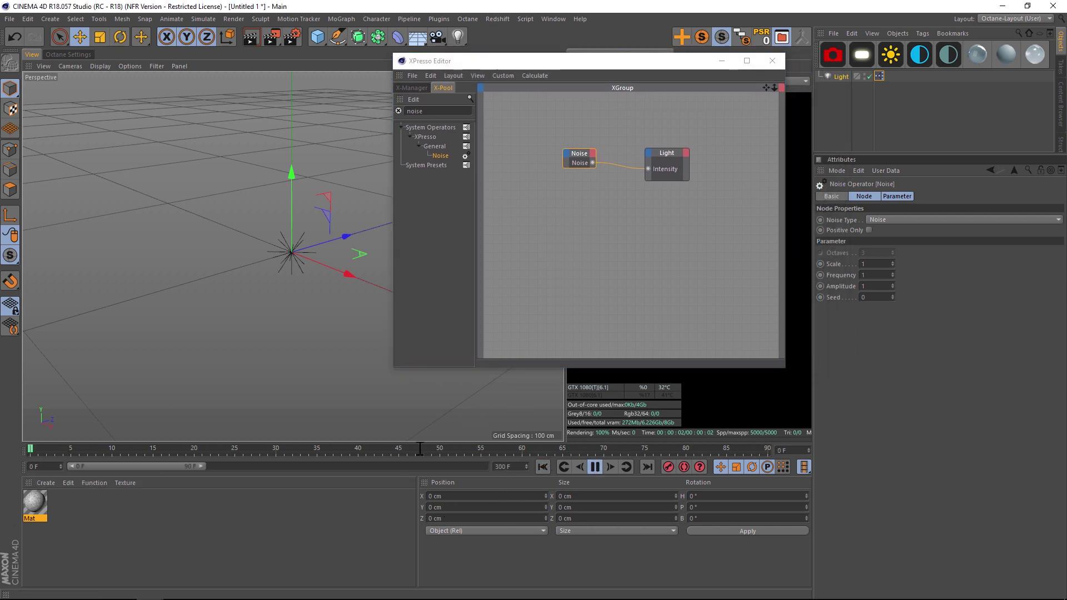
left_click_drag(201, 466, 483, 466)
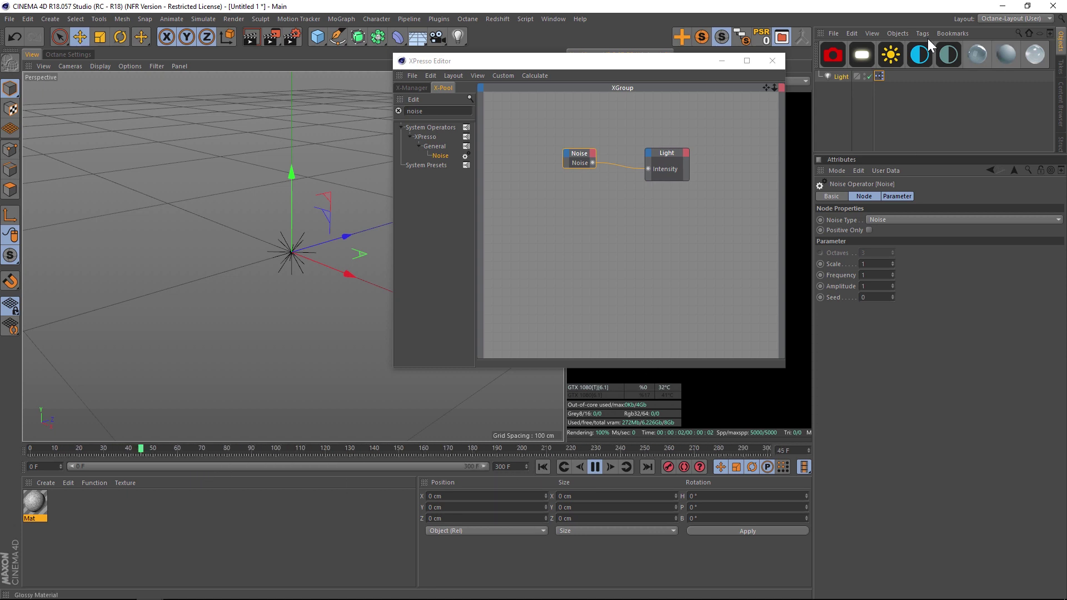
Examine how the light's intensity changes during playback, and stop the animation
left_click(839, 76)
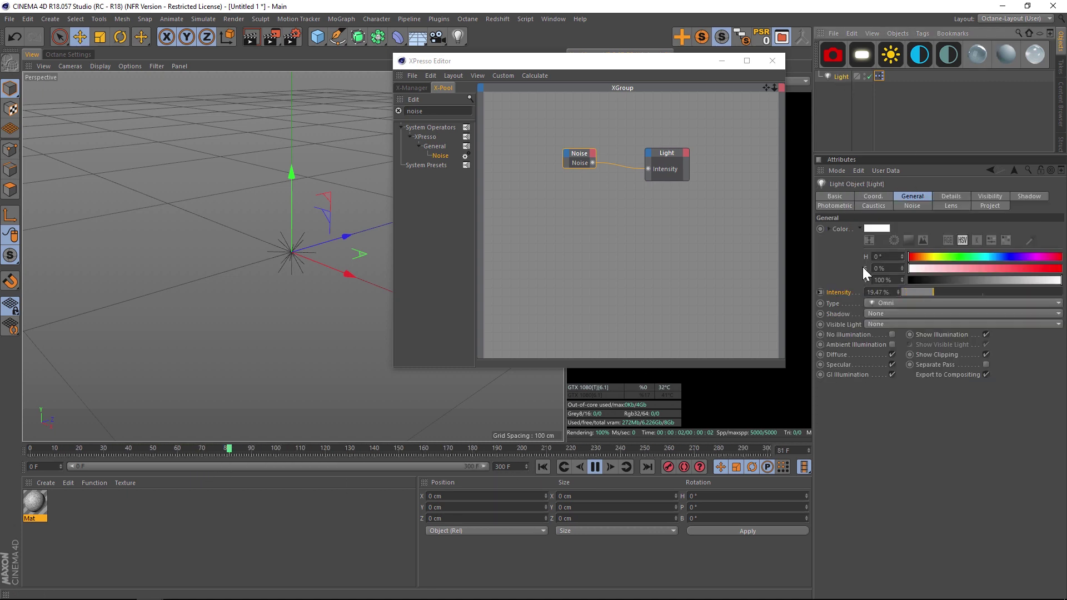
left_click(841, 291)
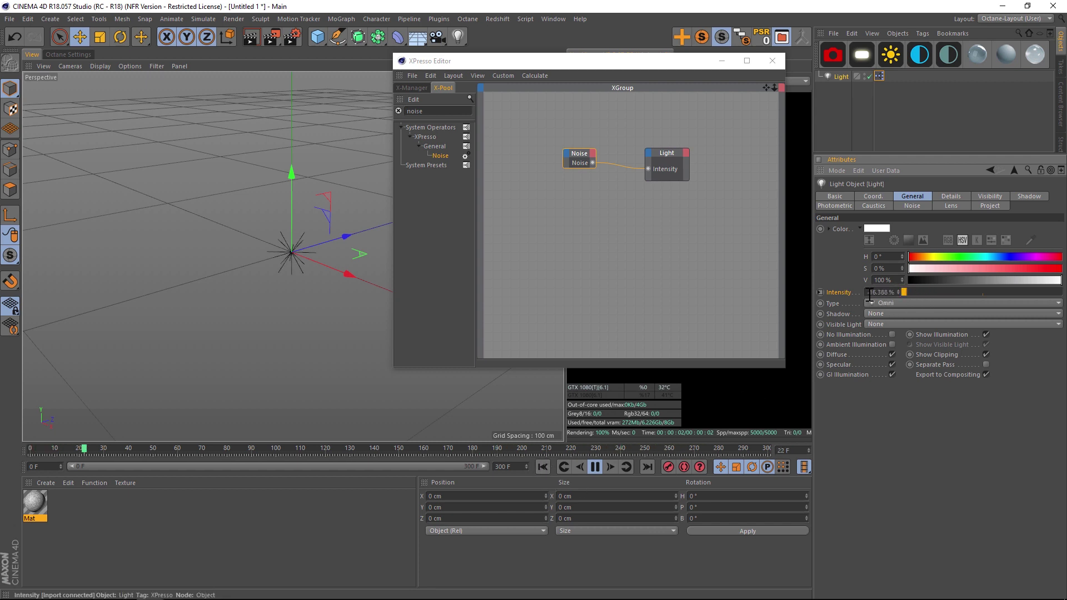
left_click(595, 467)
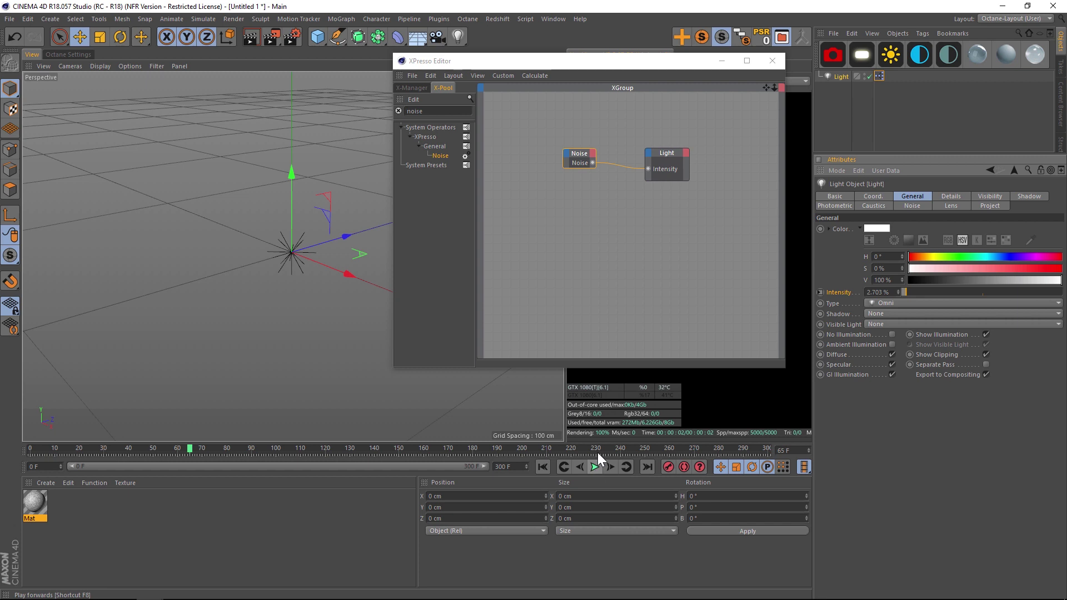
Enable Positive Only on the Noise node
left_click(577, 155)
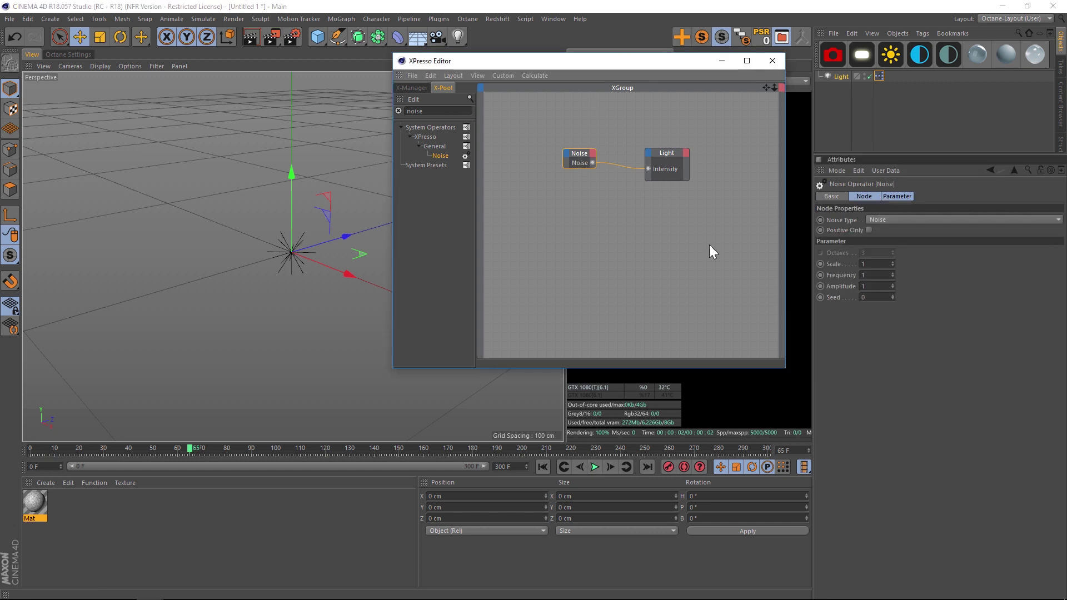
left_click(834, 230)
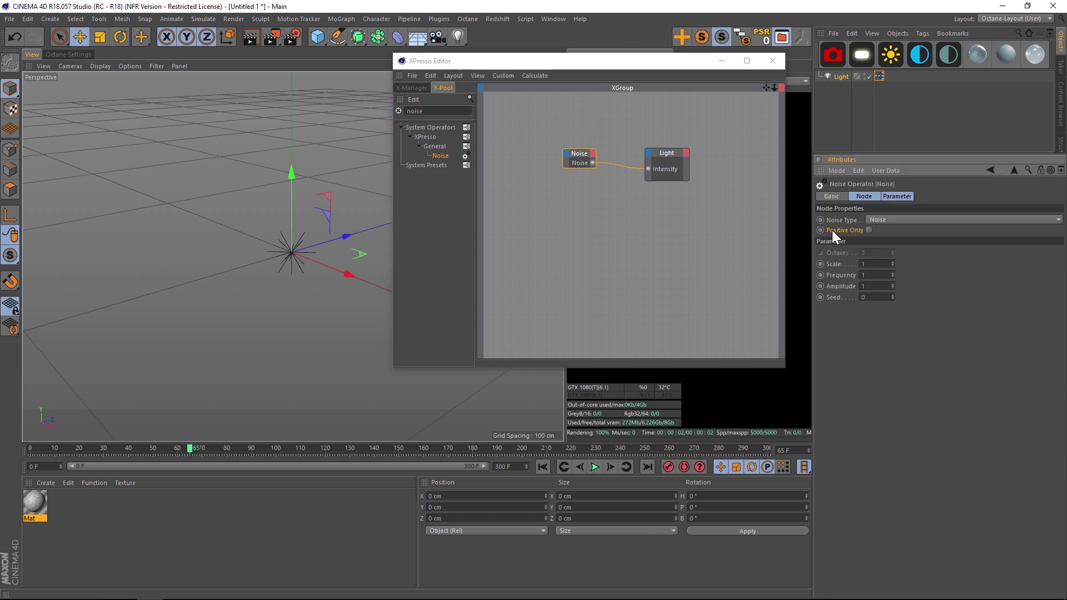
left_click(869, 229)
Replay the animation from the start, check the light's intensity values, and reopen the Noise node's parameters
left_click(542, 466)
left_click(592, 467)
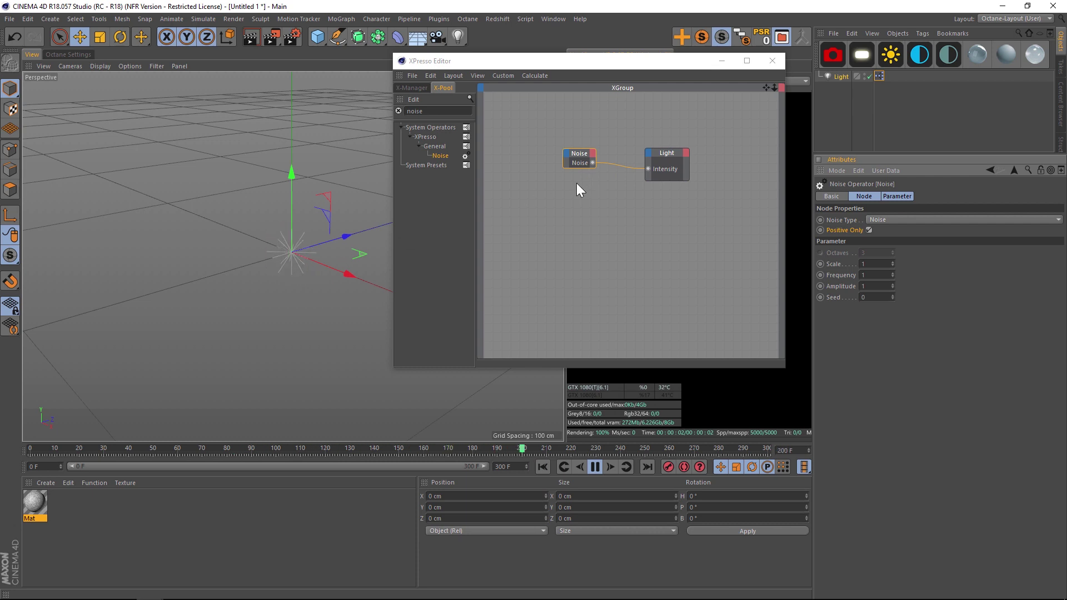
left_click(839, 76)
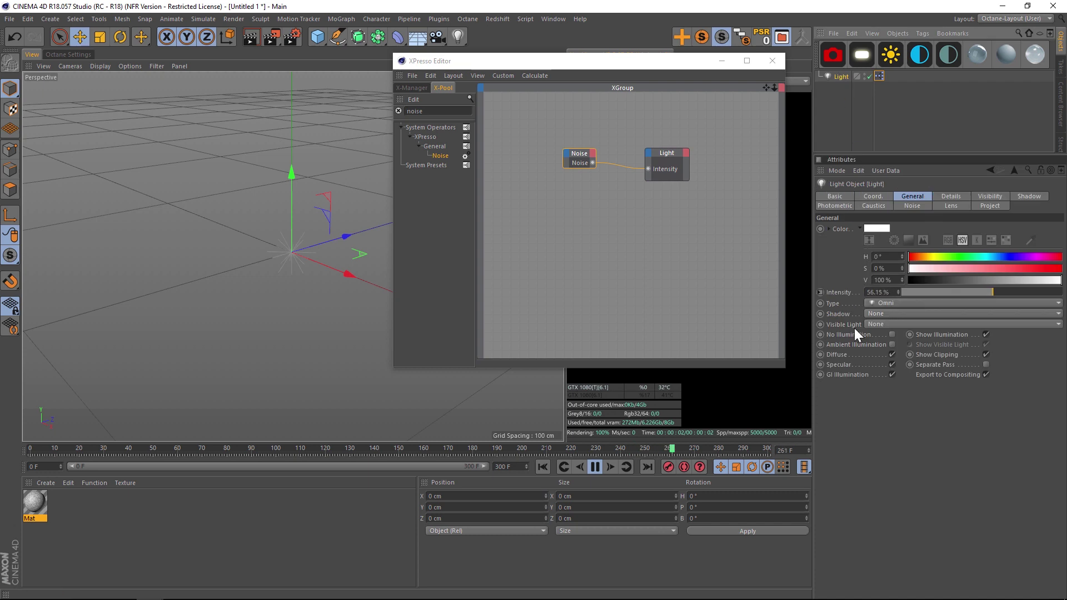
left_click(579, 155)
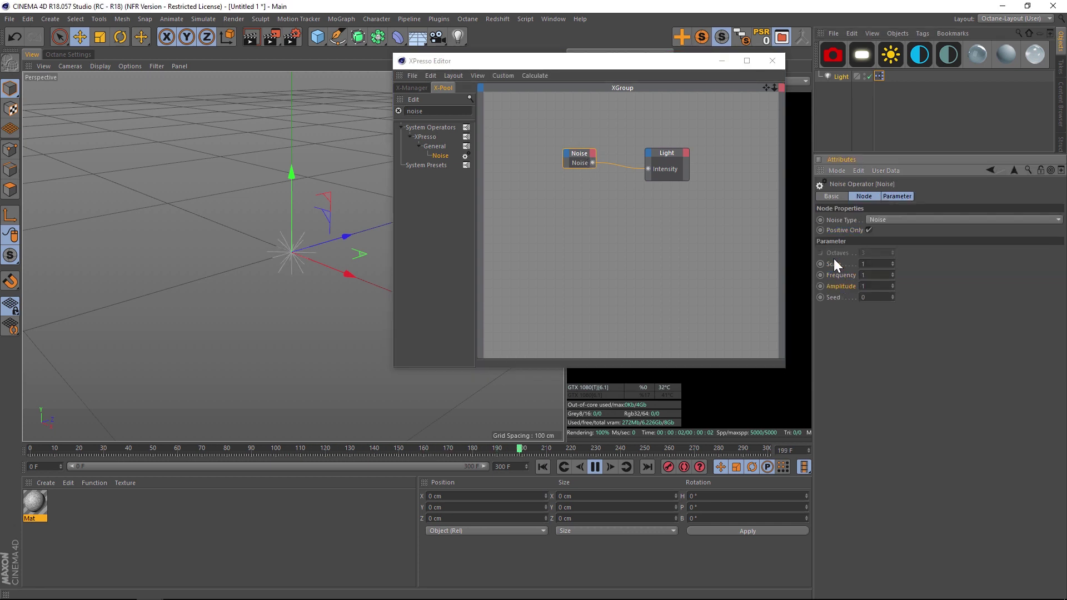
Set the Noise node's frequency to 5
left_click_drag(879, 276, 832, 272)
type("5")
key("Return")
left_click(839, 75)
Set the Noise node's amplitude to 0.1 and check how the light's intensity responds during playback
left_click_drag(870, 287, 817, 279)
type(".1")
key("Return")
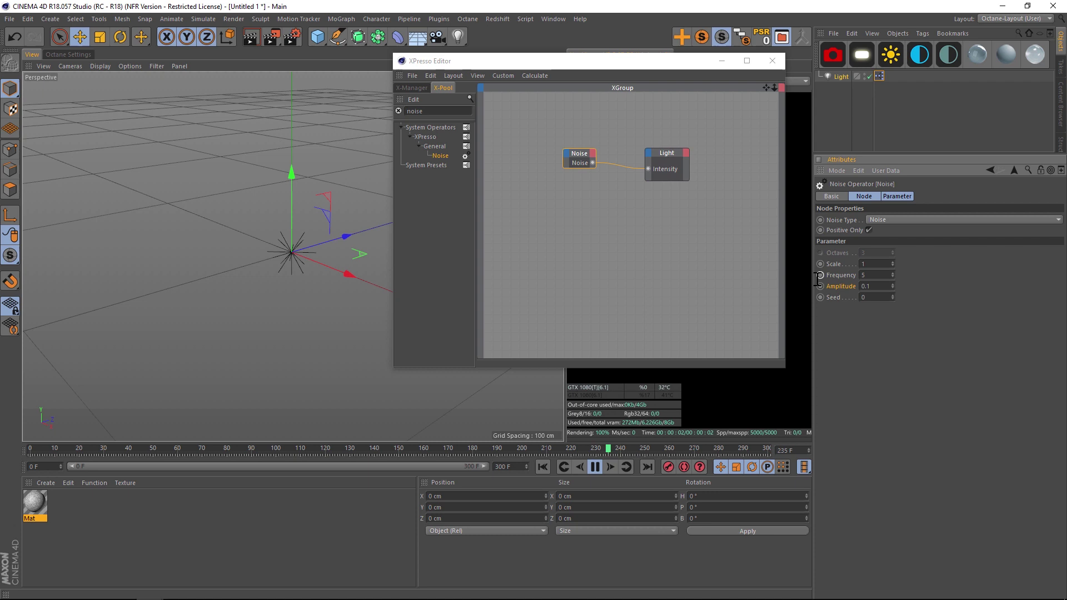
left_click(841, 74)
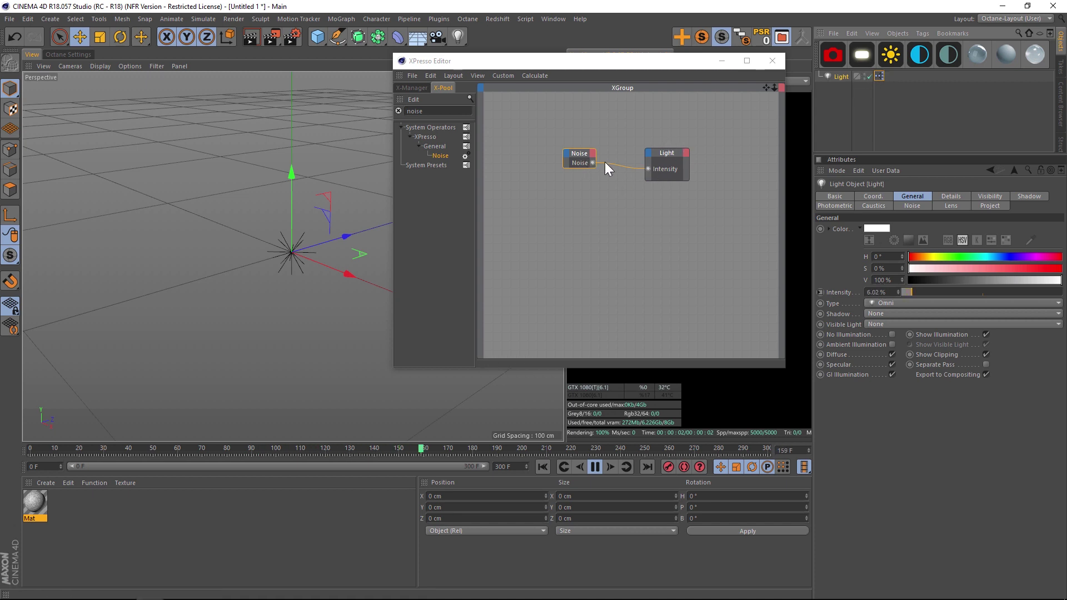
Set the Noise node's amplitude to 2 and check the light's changing intensity during playback
left_click(579, 158)
left_click(872, 285)
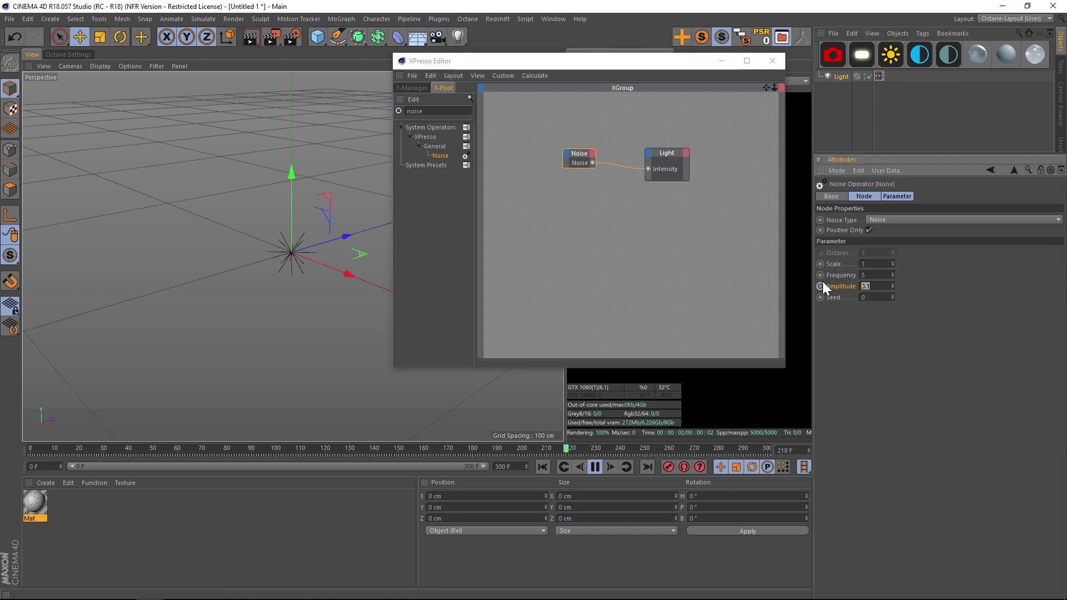
type("2")
key("Return")
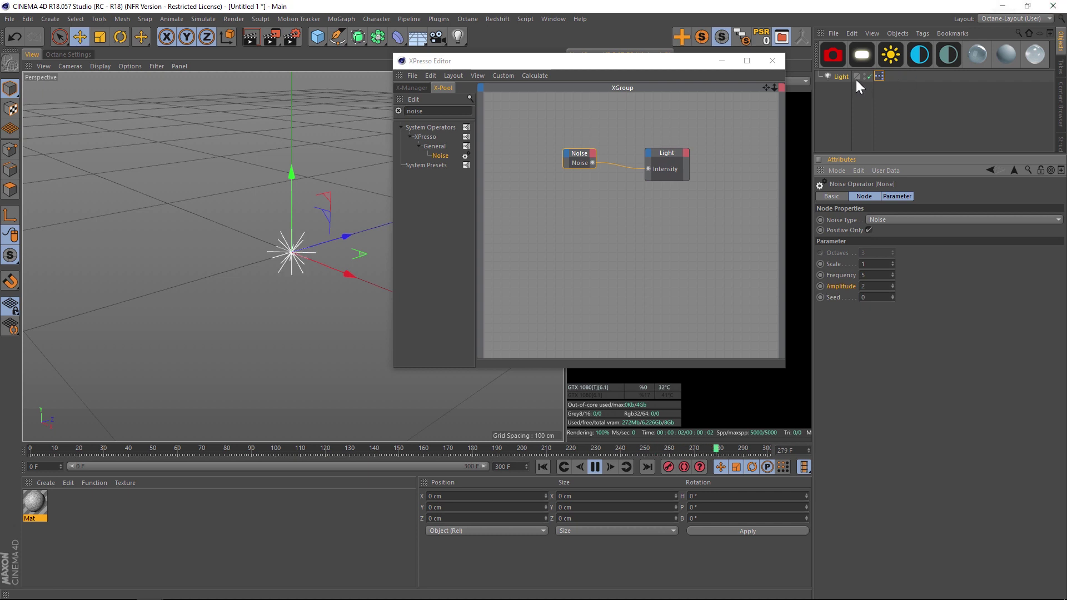
left_click(857, 81)
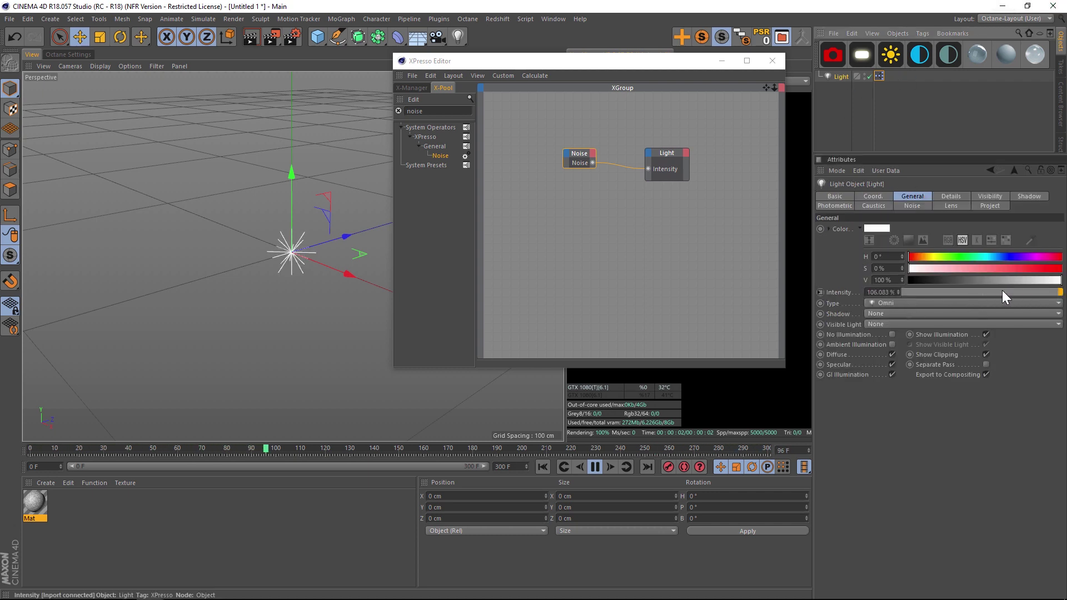
left_click(628, 195)
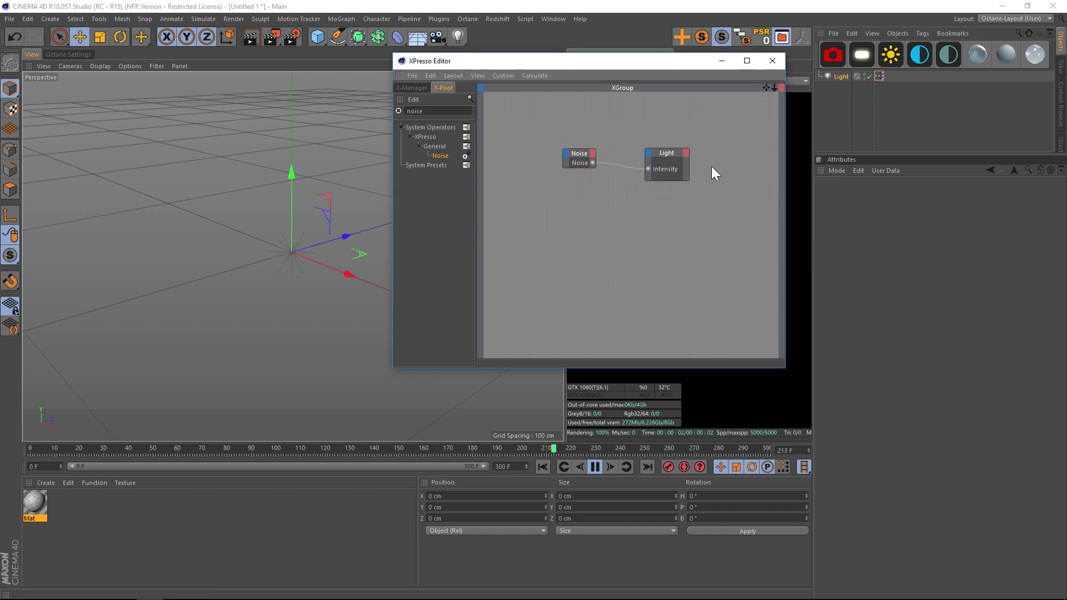
left_click(840, 76)
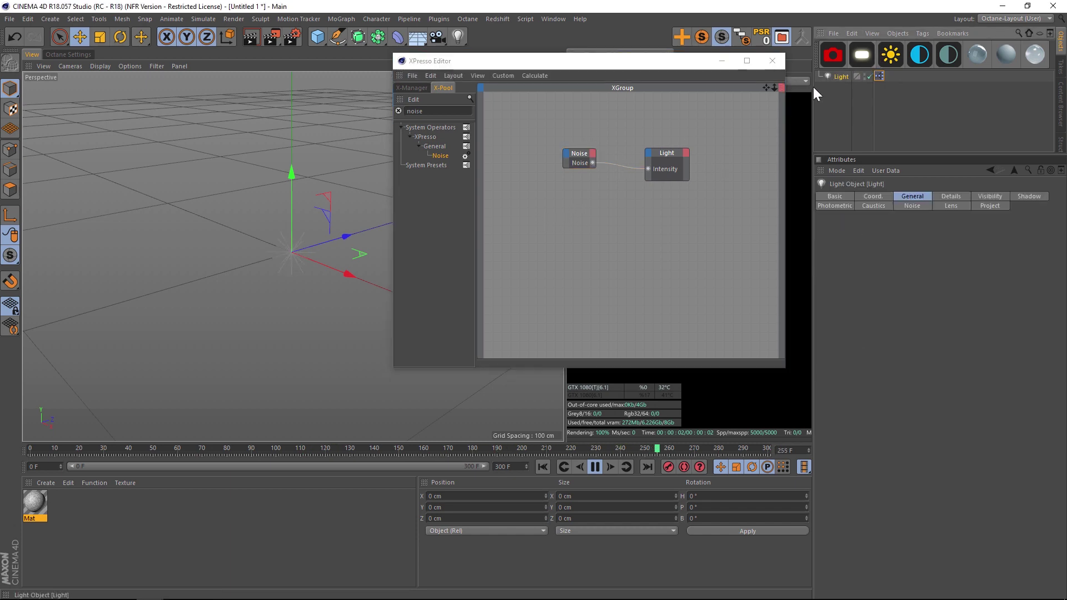
Close the XPresso editor, delete the light, and stop the animation back at frame 0
left_click(772, 60)
left_click(879, 76)
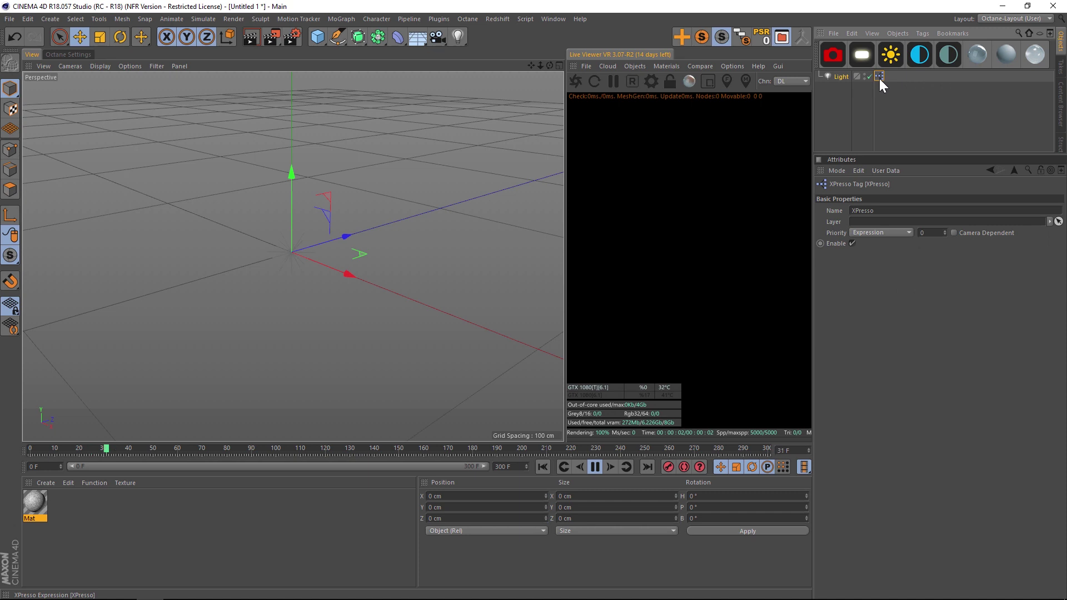
left_click(866, 77)
key("Delete")
left_click(595, 467)
left_click(542, 467)
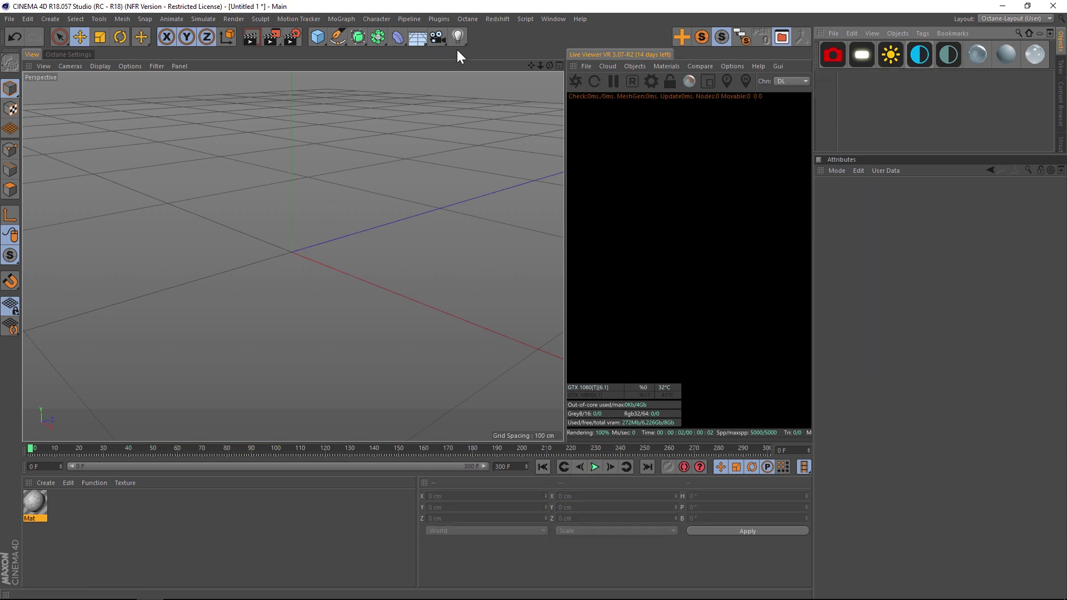
Create a cube and place a floor plane beneath it, scaled up to about 1861 cm on each side
left_click(317, 36)
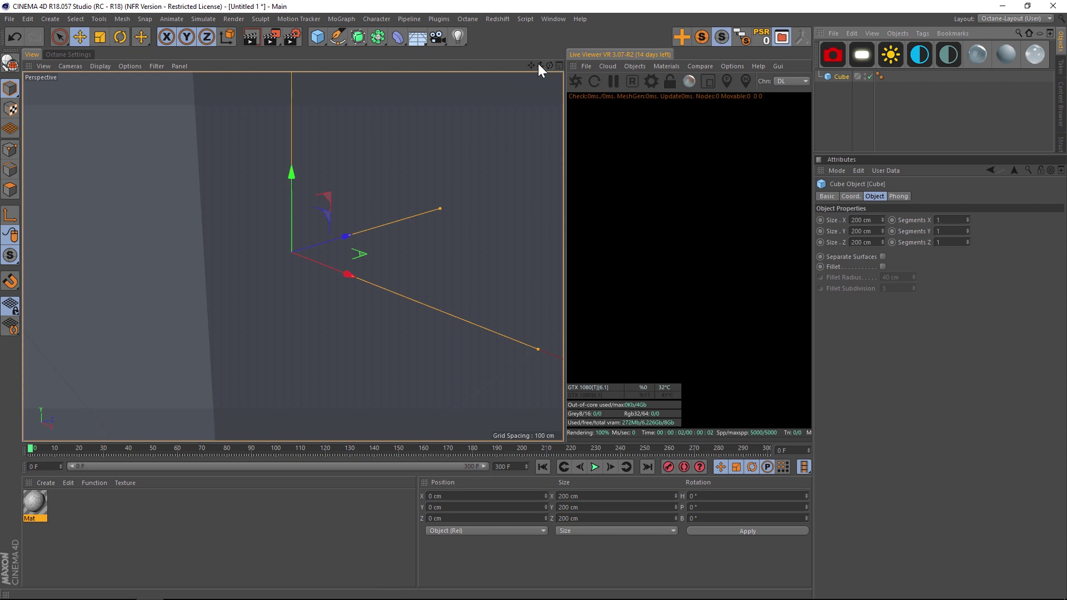
left_click_drag(317, 36, 427, 71)
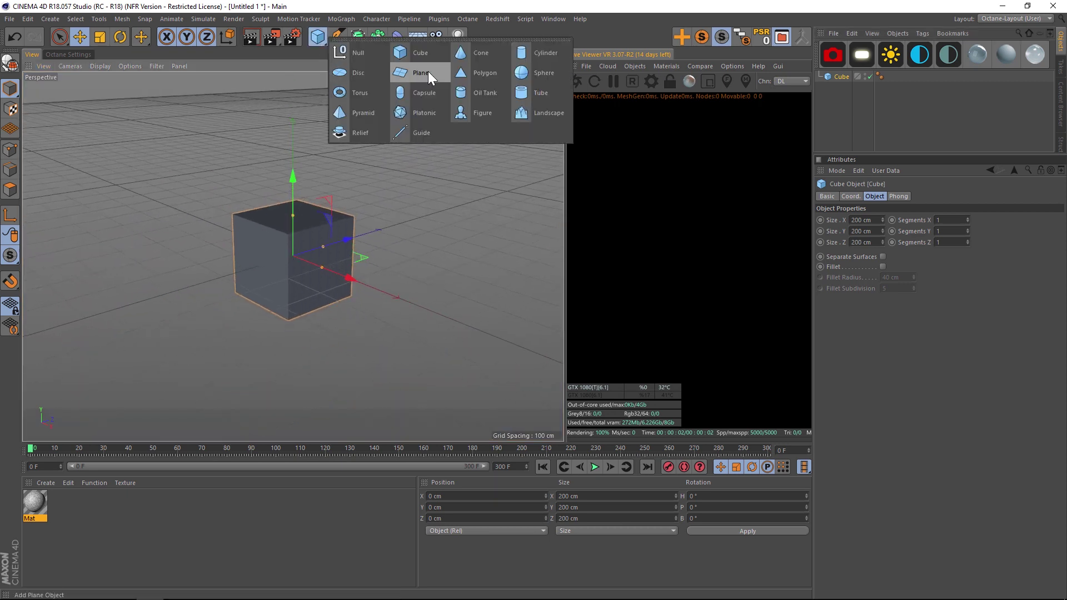
left_click(428, 71)
left_click_drag(295, 181, 296, 223)
key("t")
left_click_drag(329, 255, 331, 257)
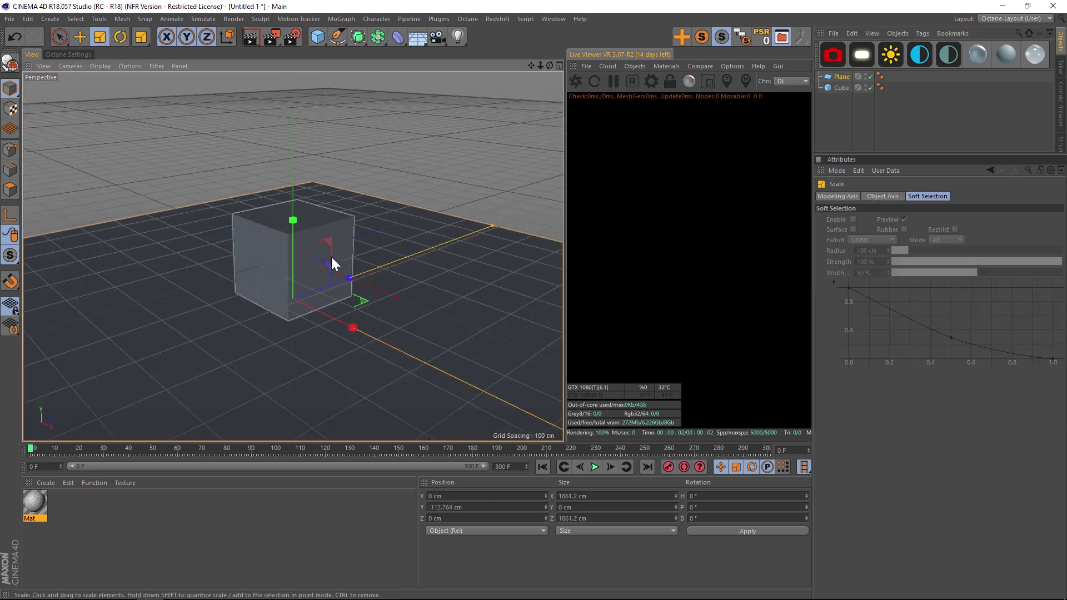
key("e")
left_click(291, 225)
Add an Octane HDRI environment and start the live render in a widened Live Viewer
left_click(921, 53)
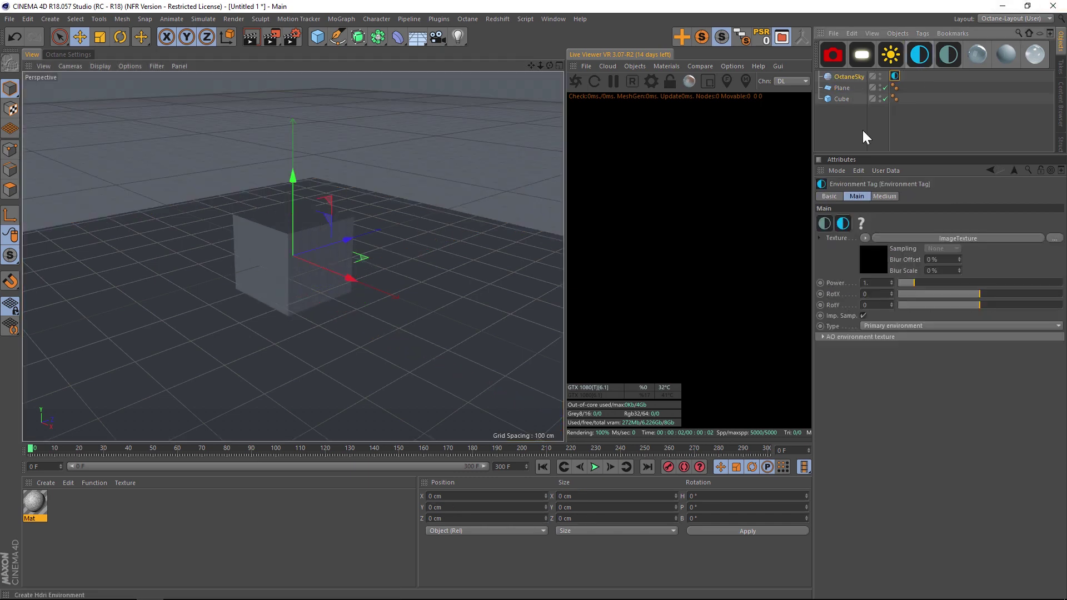
left_click(575, 81)
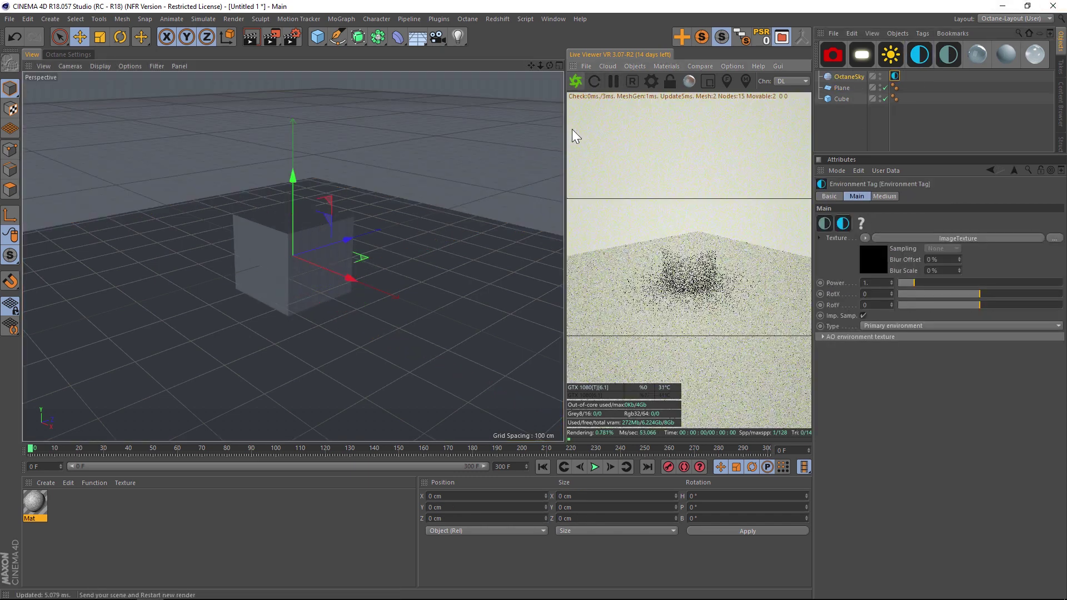
left_click_drag(526, 133, 438, 134)
Search the Content Browser for "hdr" and load Abstract1.hdr as the OctaneSky environment's image texture
left_click(861, 251)
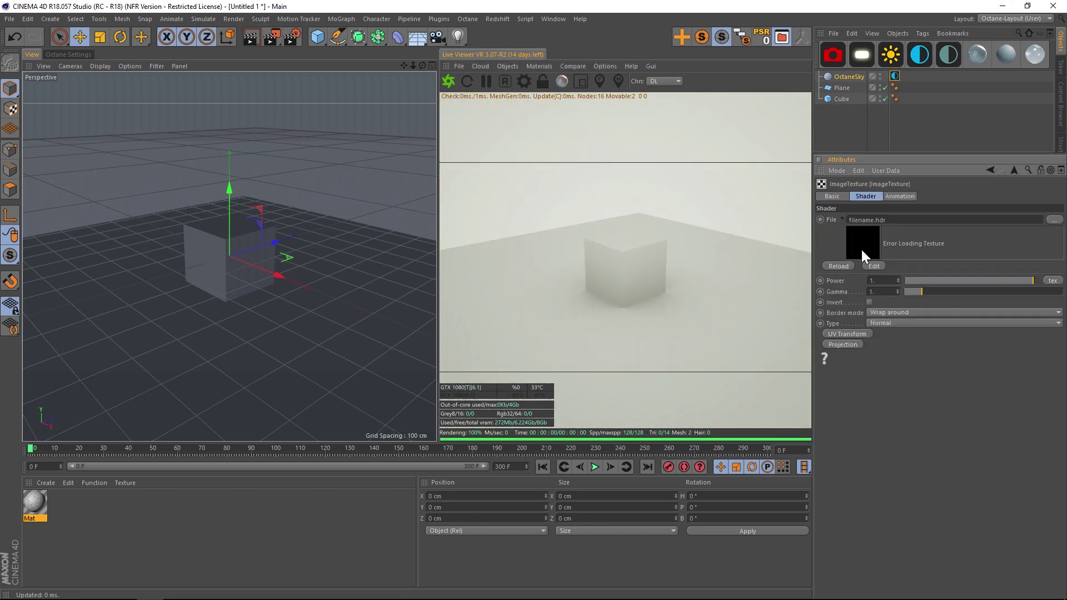
left_click(781, 37)
left_click_drag(636, 9, 479, 25)
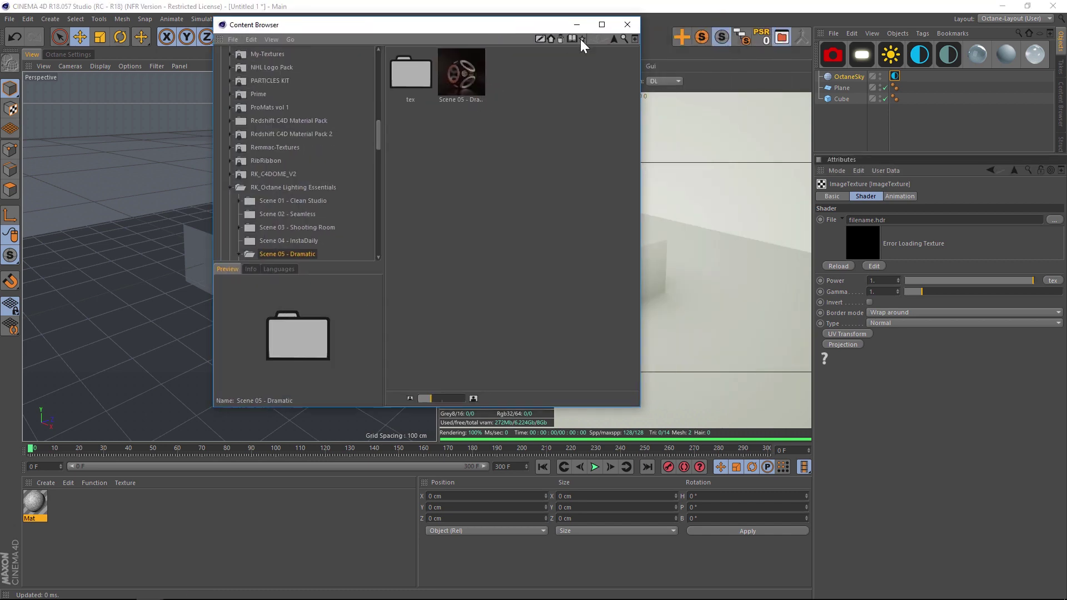
left_click(623, 39)
type("hdr")
key("Return")
left_click_drag(414, 275, 889, 220)
left_click(627, 25)
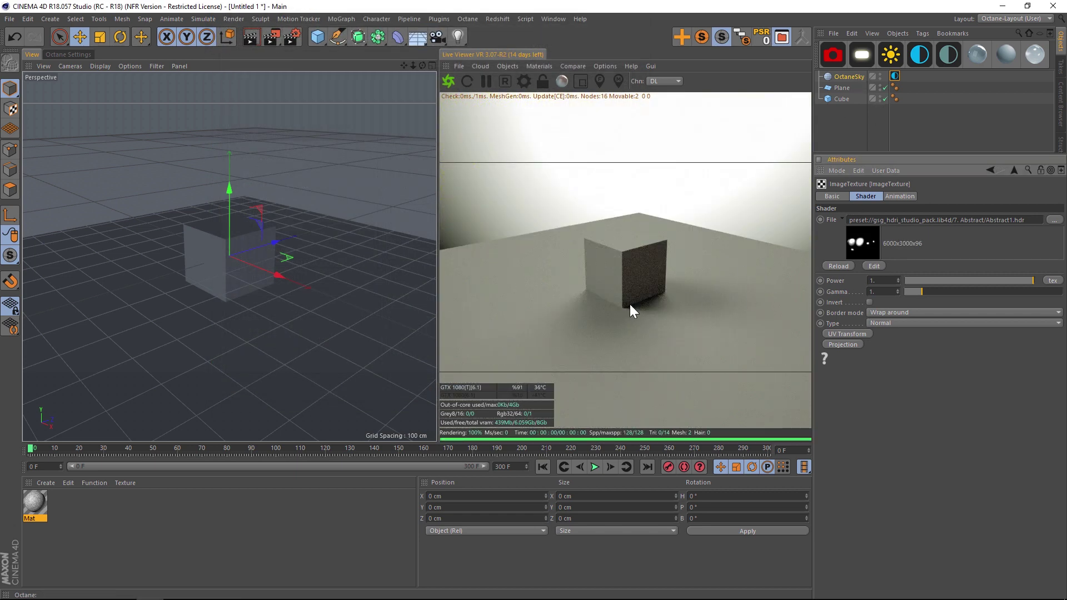
Add an XPresso tag to the OctaneSky object and move the XPresso editor away from the attributes
left_click(894, 76)
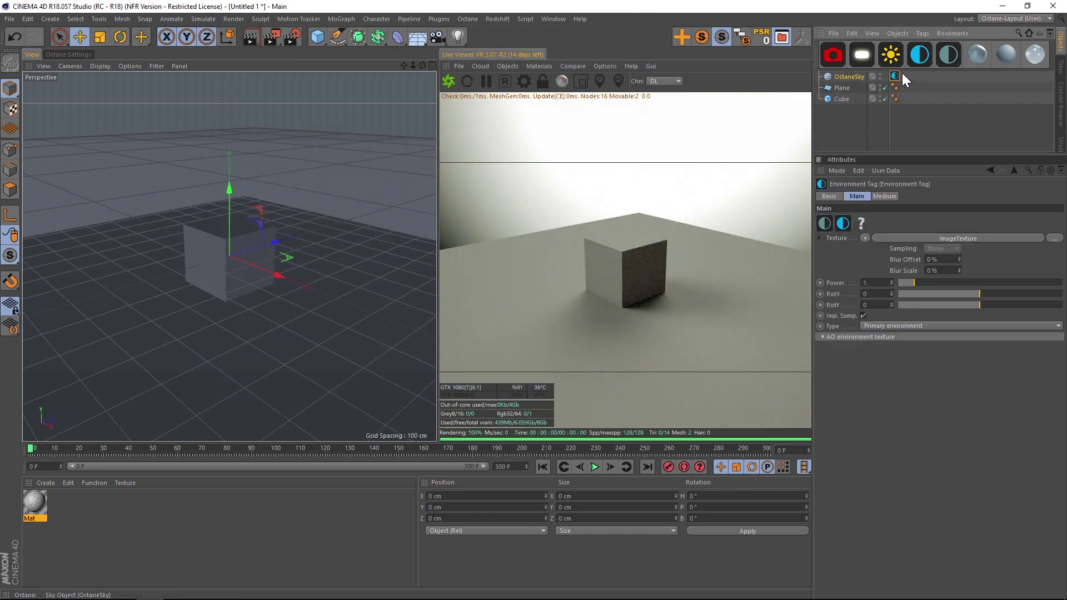
right_click(849, 75)
mouse_move(919, 86)
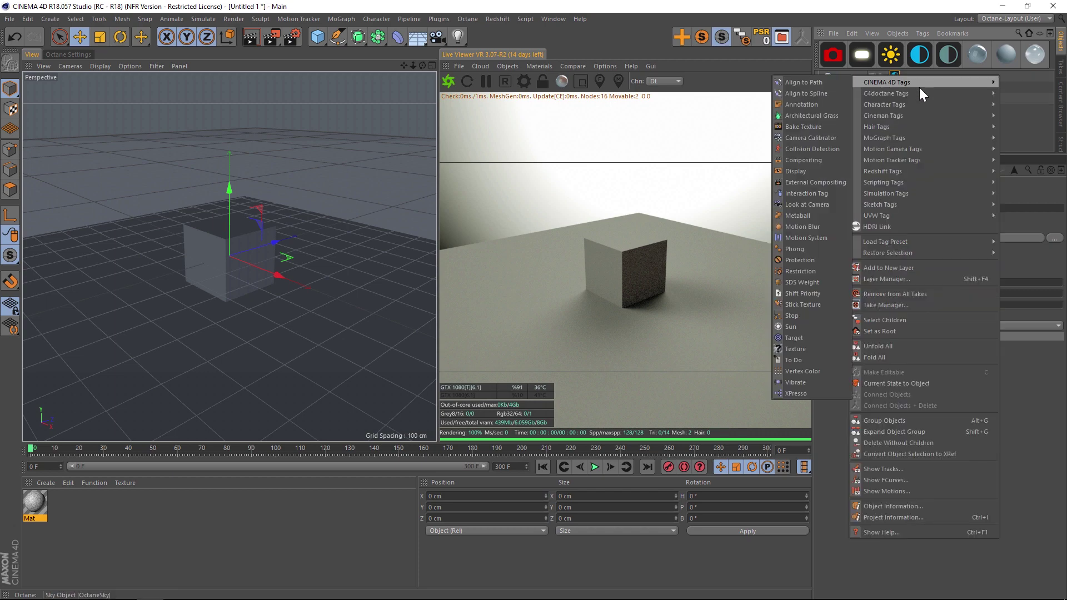
left_click(810, 391)
left_click_drag(562, 63, 372, 79)
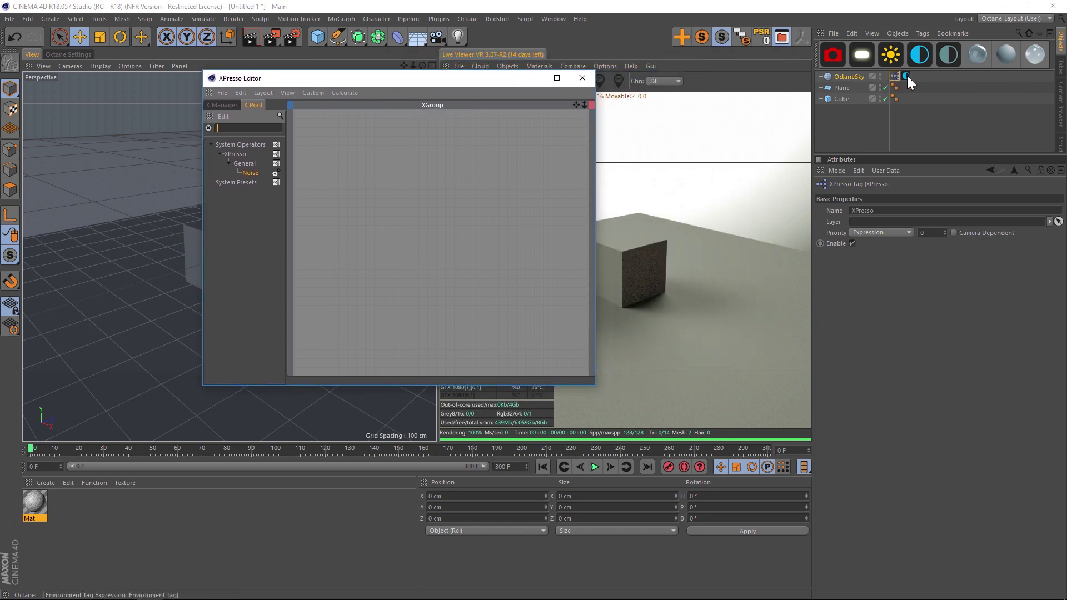
Add a Noise node and try connecting it to an OctaneSky object node, removing the OctaneSky node again
left_click_drag(848, 78, 480, 162)
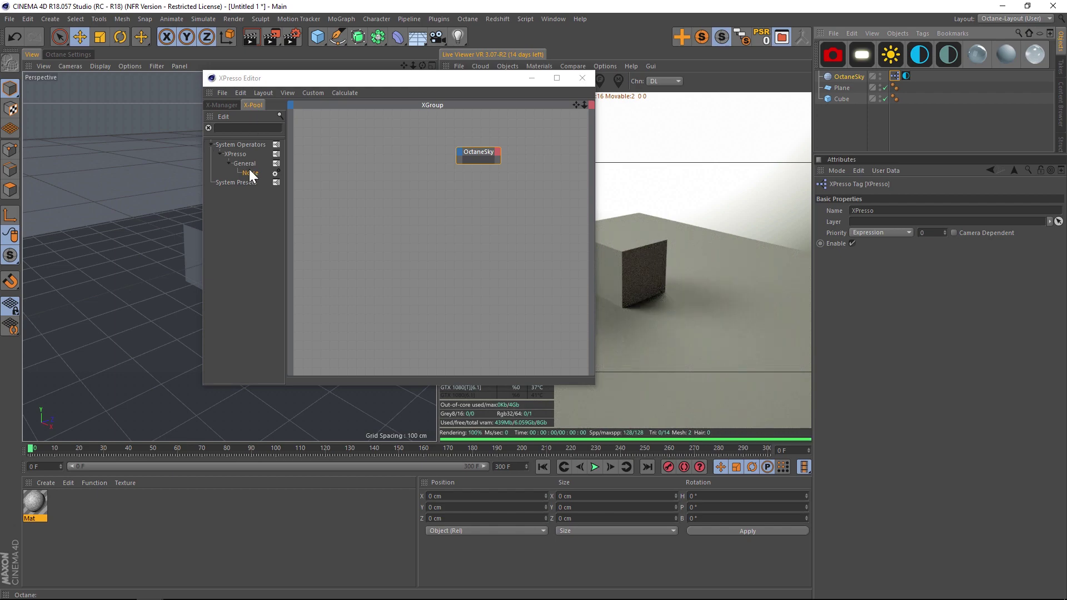
left_click_drag(249, 171, 484, 162)
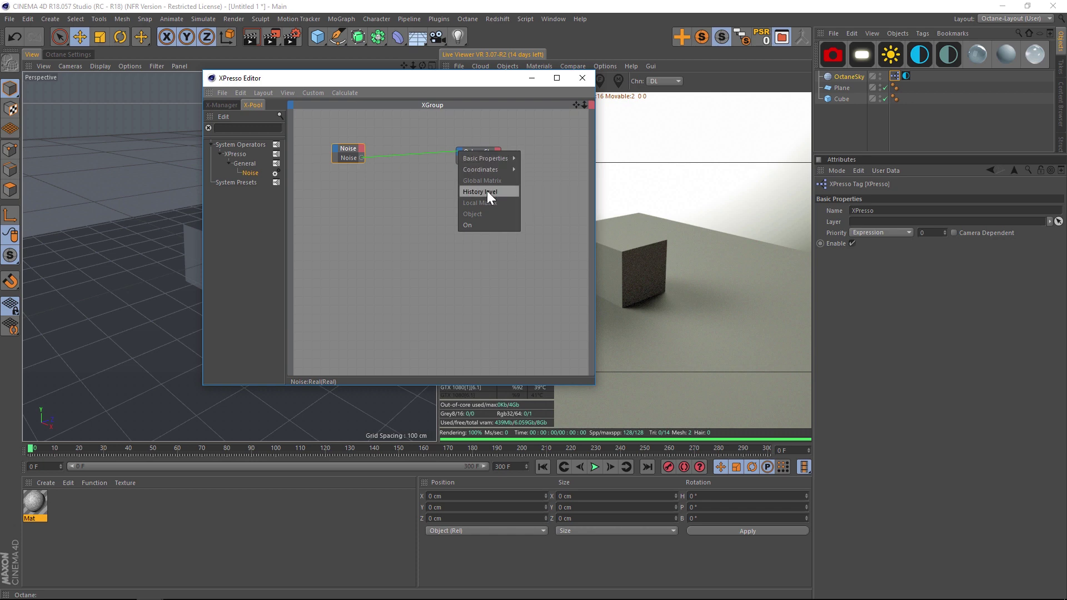
left_click(401, 142)
left_click(482, 151)
key("Delete")
Bring the sky's Environment Tag into the XPresso graph and connect the Noise output to its Power input
left_click(905, 75)
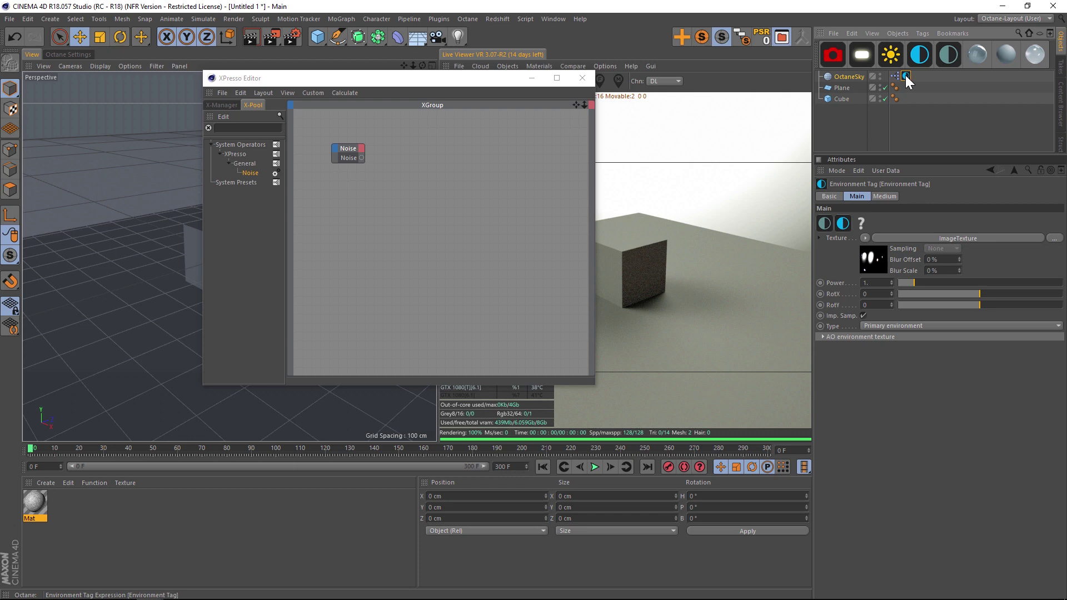
left_click_drag(905, 75, 462, 157)
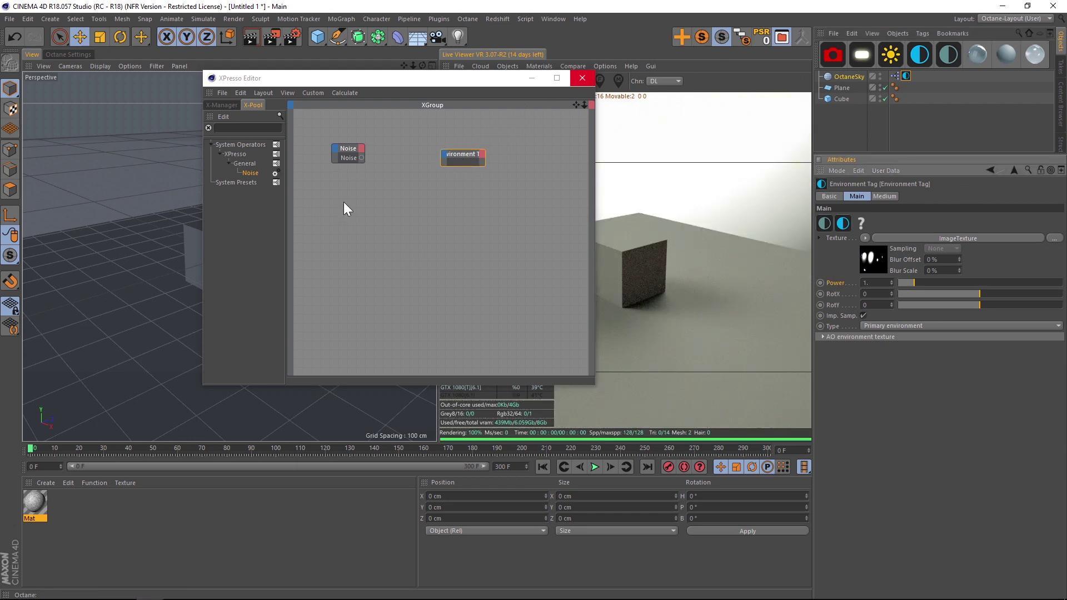
left_click_drag(361, 157, 378, 153)
left_click_drag(444, 153, 444, 152)
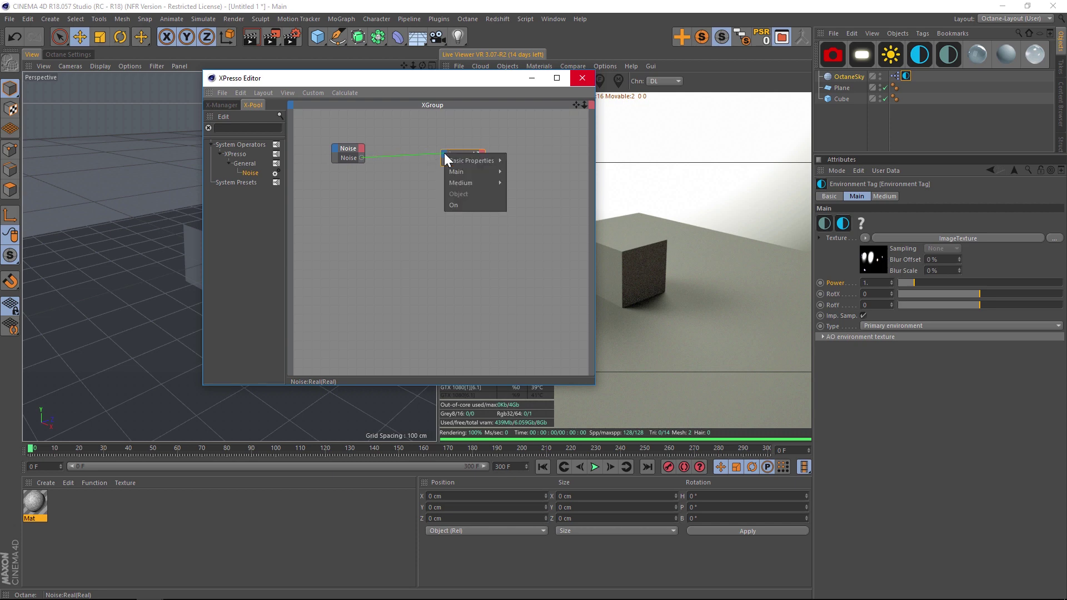
mouse_move(473, 170)
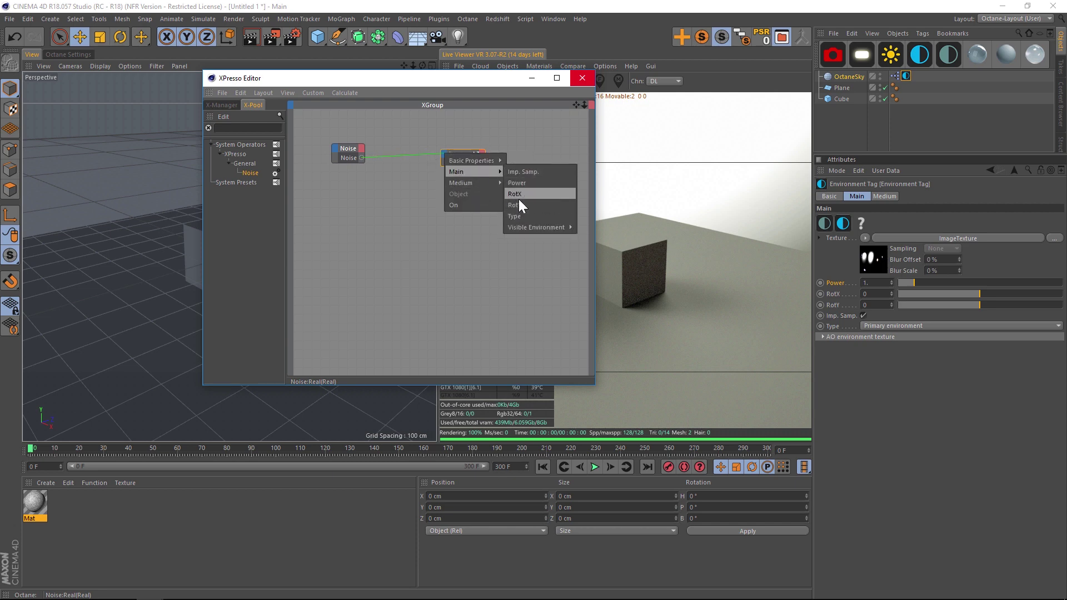
left_click(522, 183)
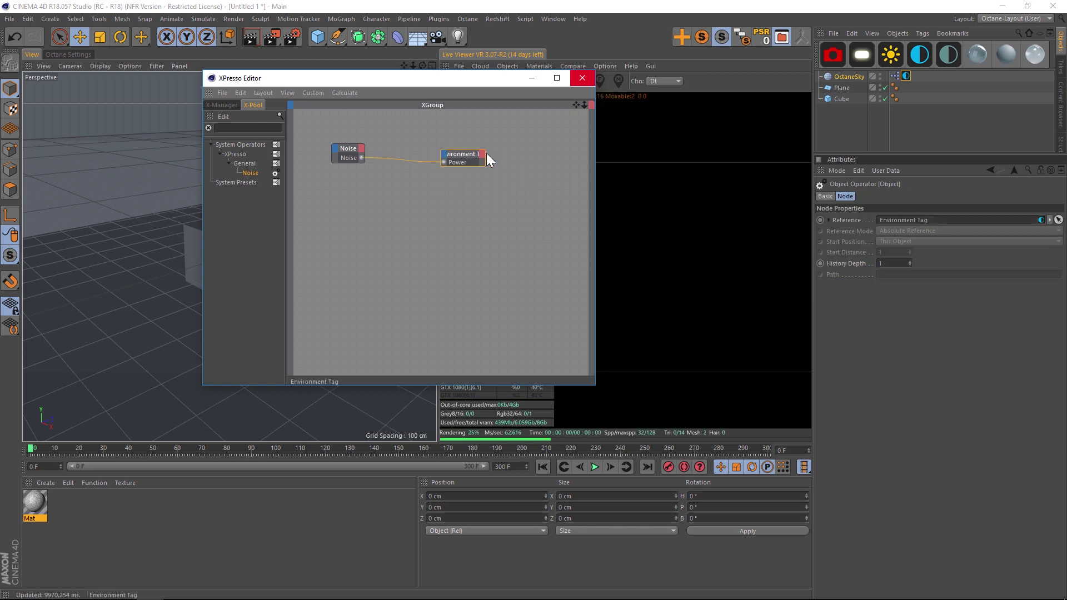
left_click_drag(466, 153, 495, 160)
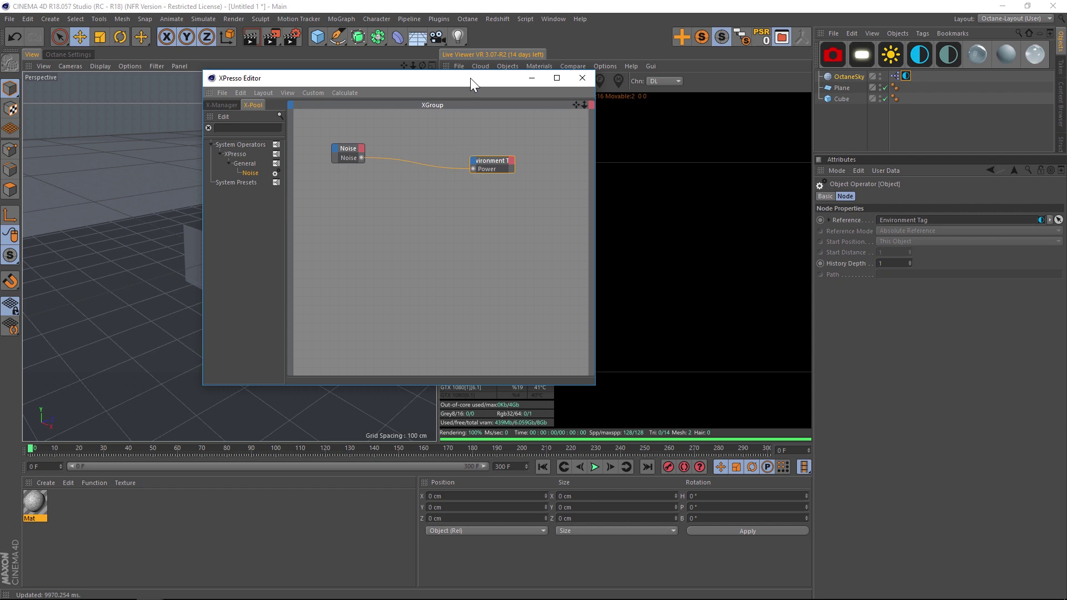
Enable Positive Only on the Noise node and start playback with the XPresso editor moved clear of the render
left_click_drag(470, 77, 430, 79)
left_click(304, 151)
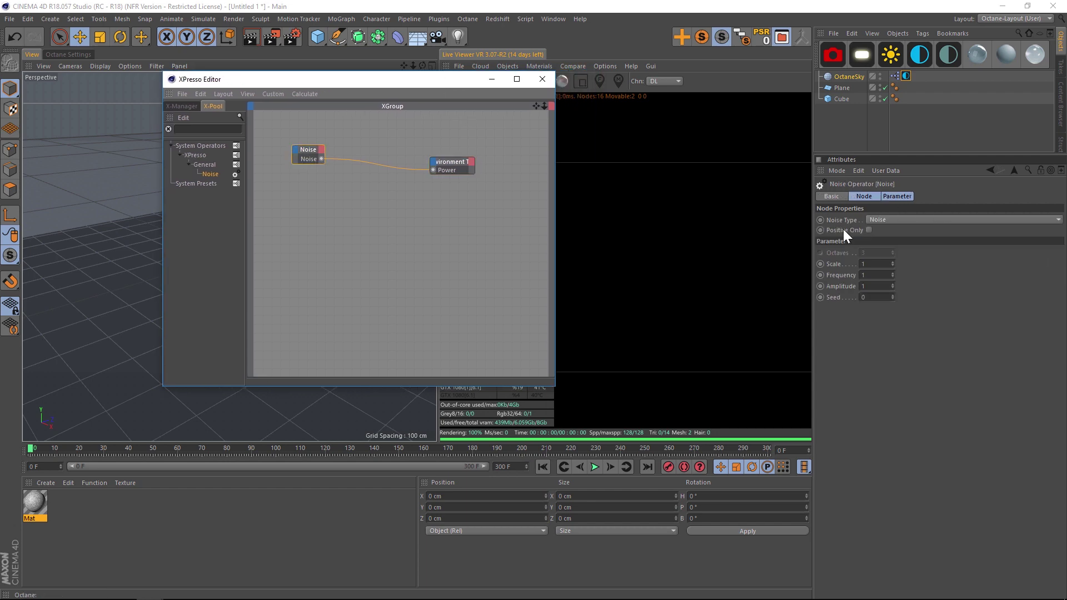
left_click(868, 230)
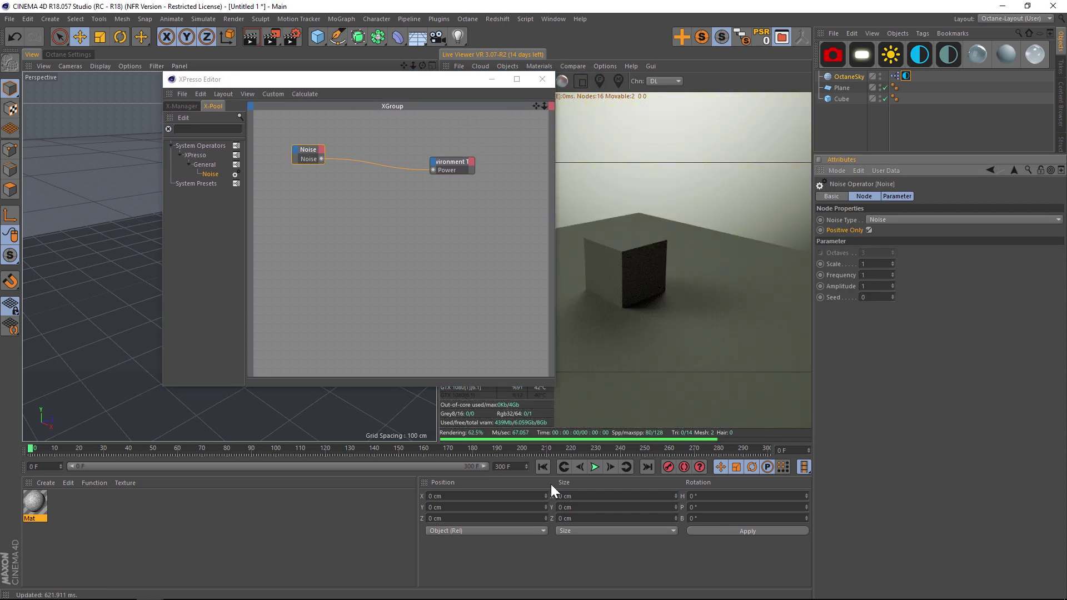
left_click(594, 467)
left_click_drag(451, 82, 358, 75)
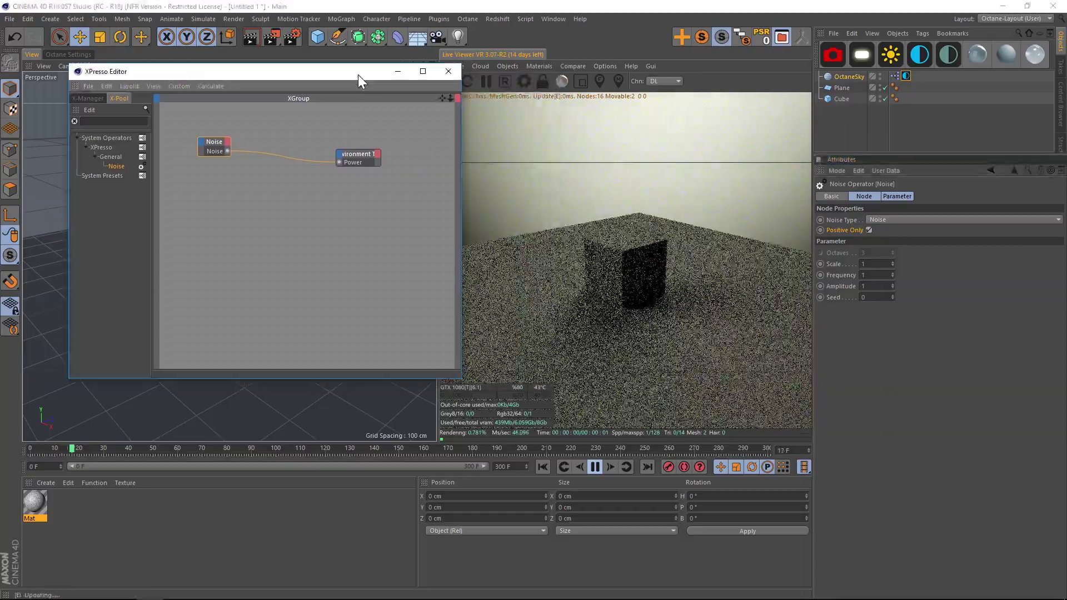
Set the Noise node driving the environment power to frequency 5 and amplitude 2
left_click(872, 285)
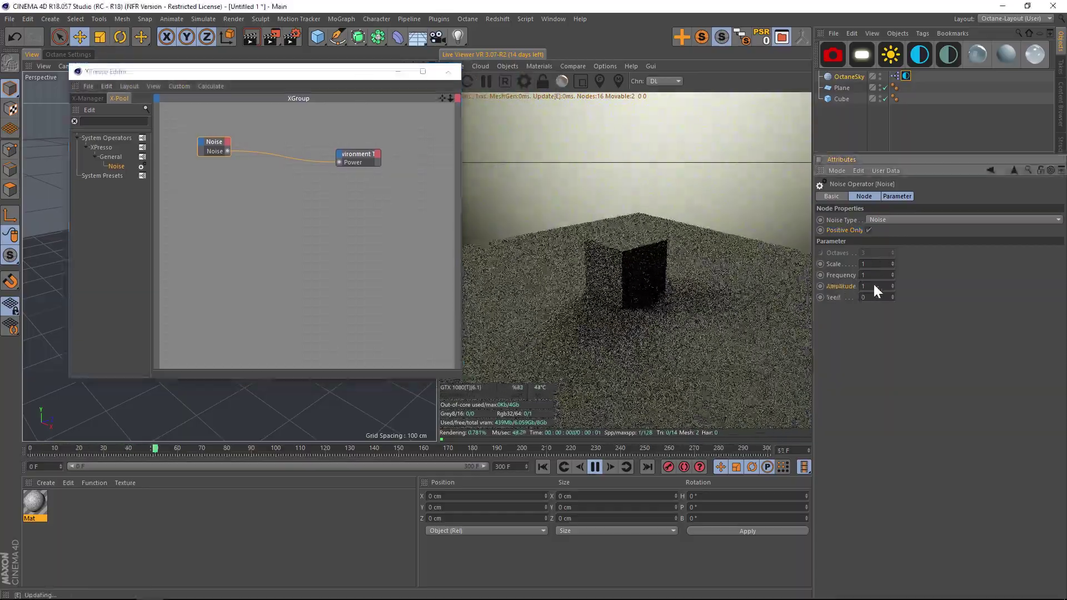
left_click(830, 274)
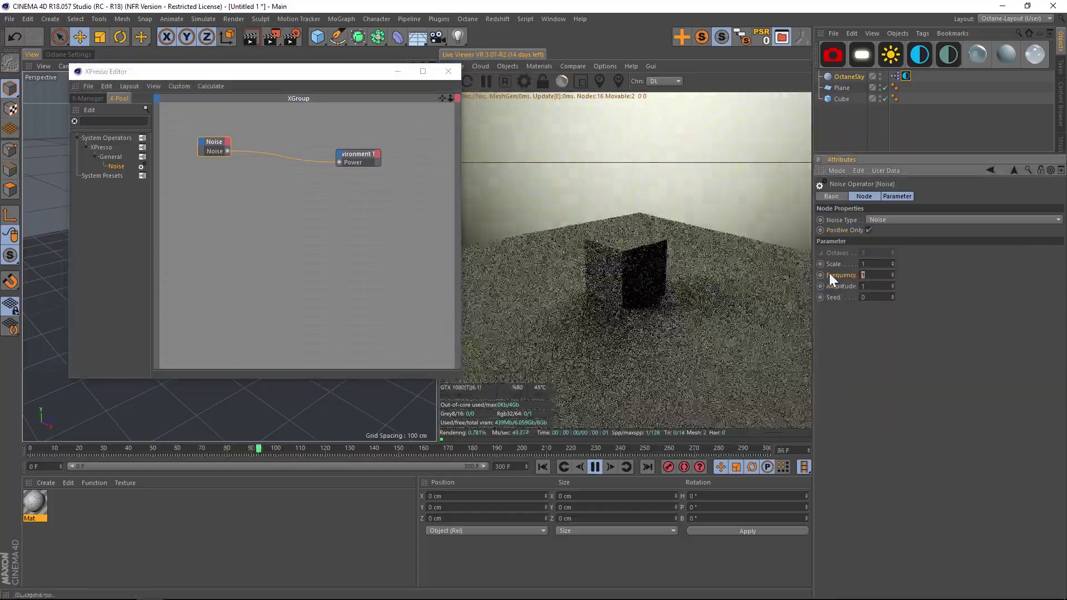
type("5")
key("Tab")
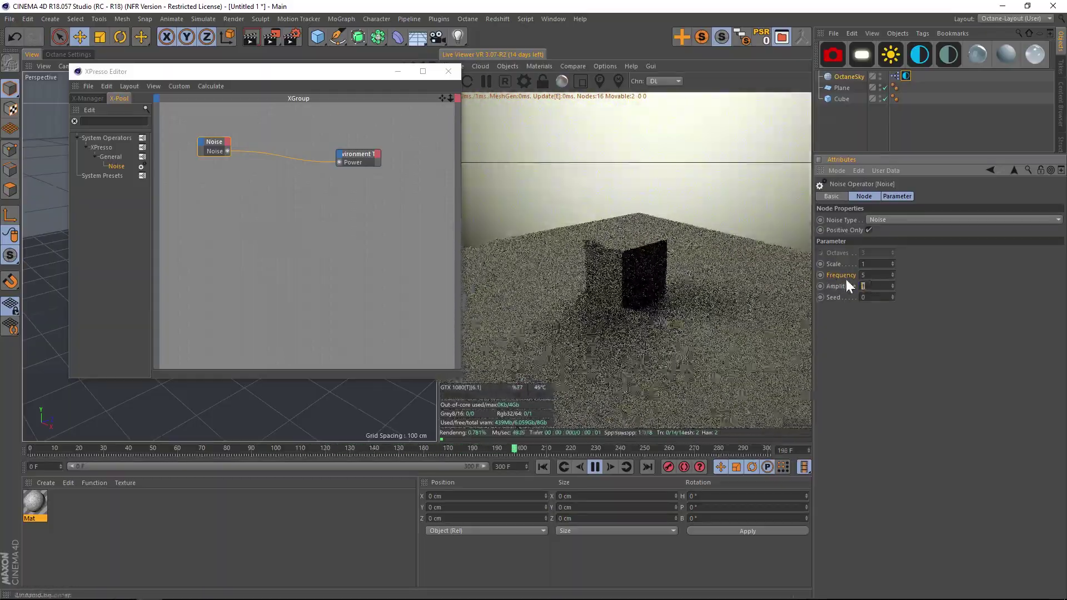
type("2")
key("Return")
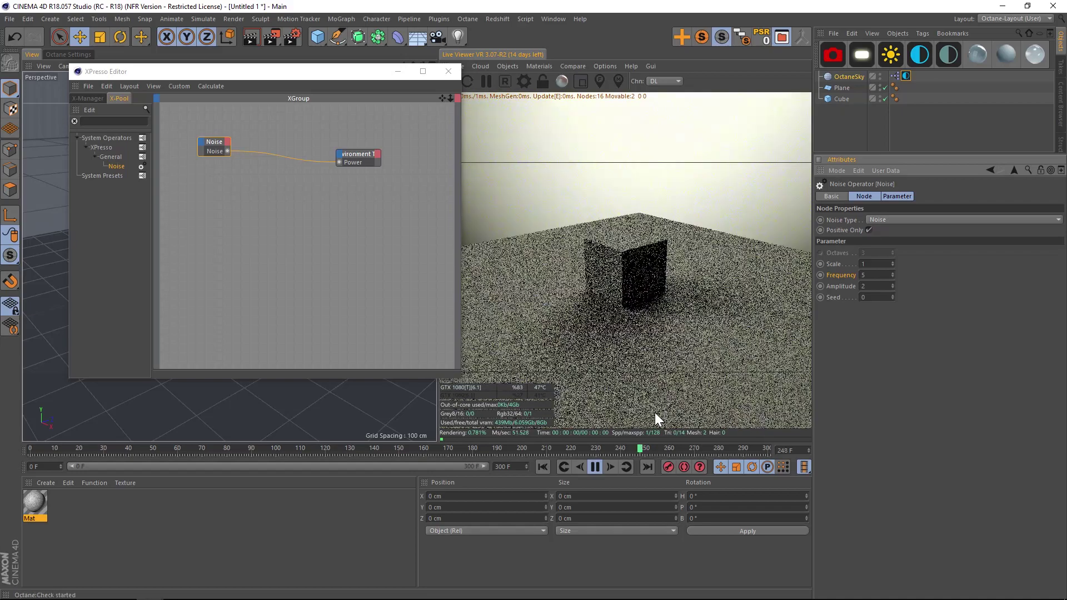